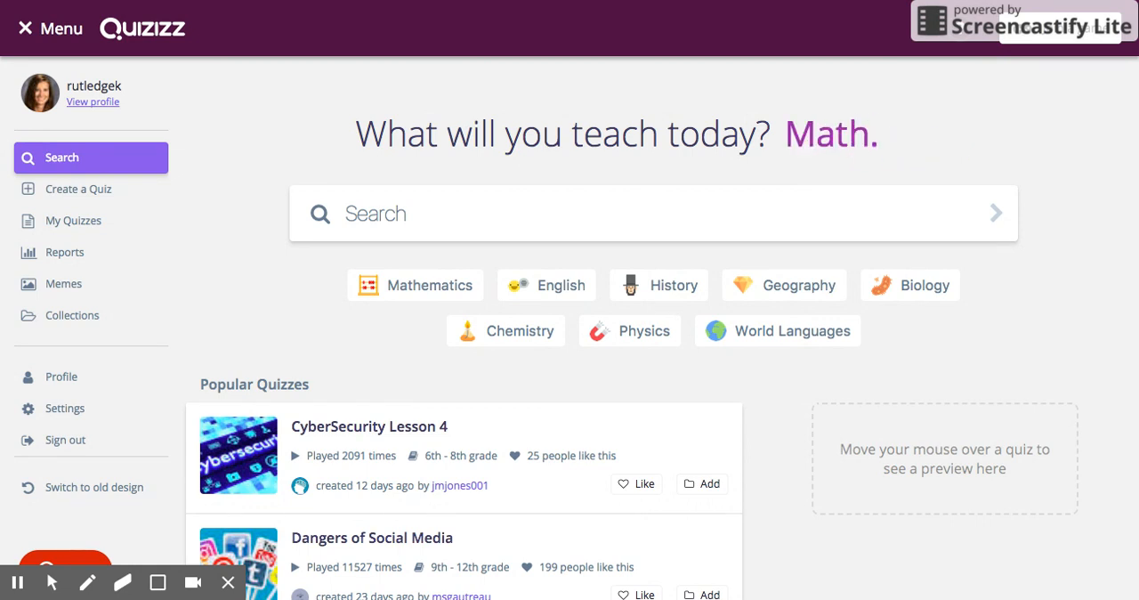
Step: Create a new public English quiz named "Ch 7: Minnesota's Newcomers"
{"action": "mouse_move", "coordinate": [587, 468]}
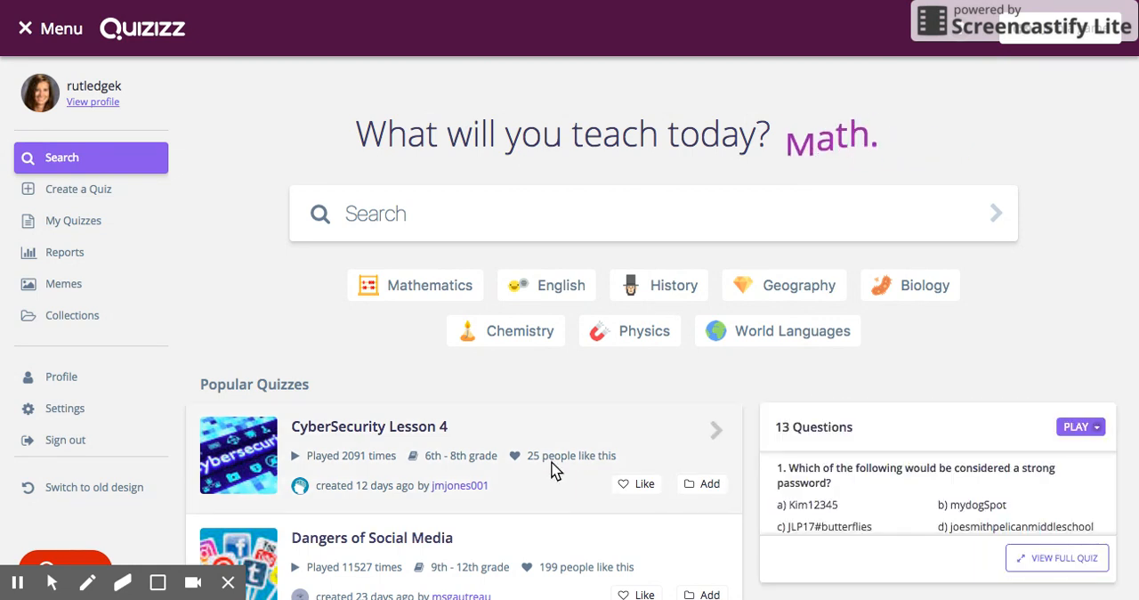
{"action": "left_click", "coordinate": [86, 197]}
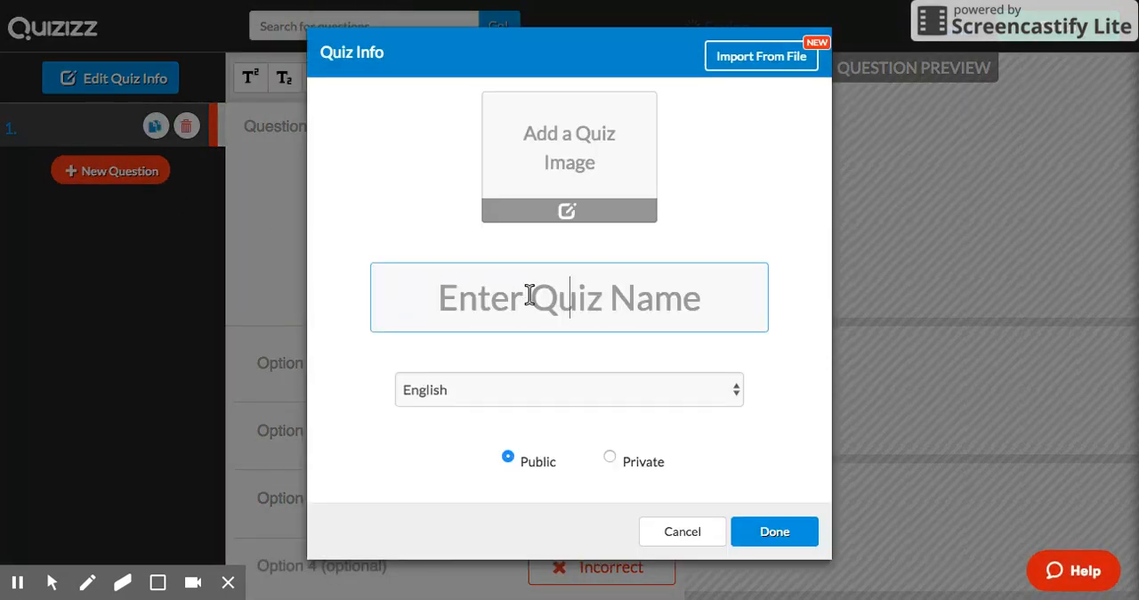
{"action": "type", "text": "Ch &"}
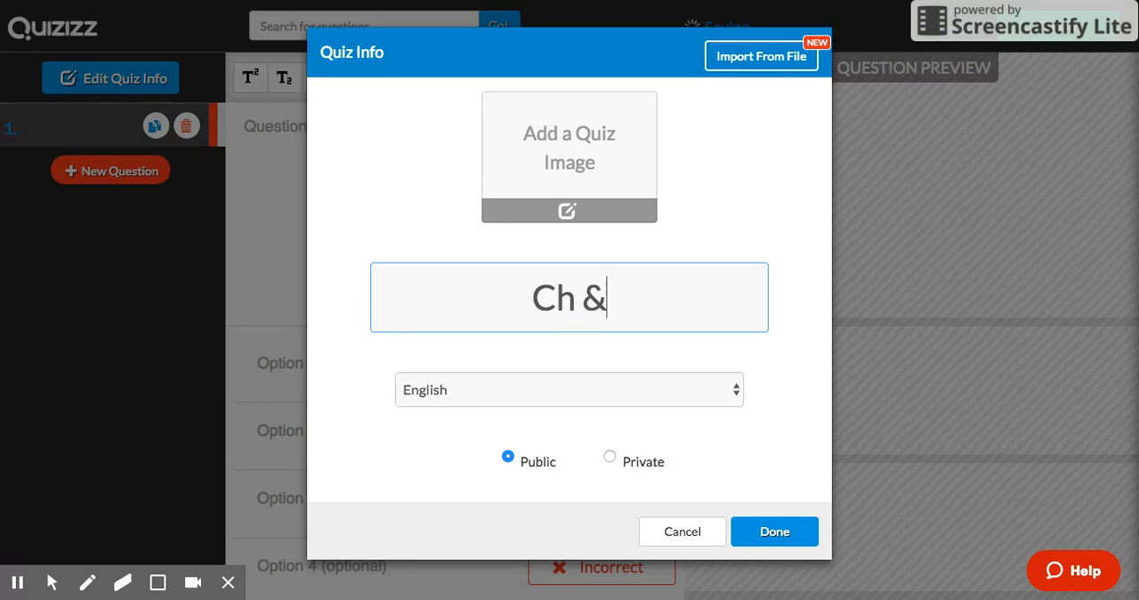
{"action": "key", "text": "BackSpace"}
{"action": "type", "text": "7:"}
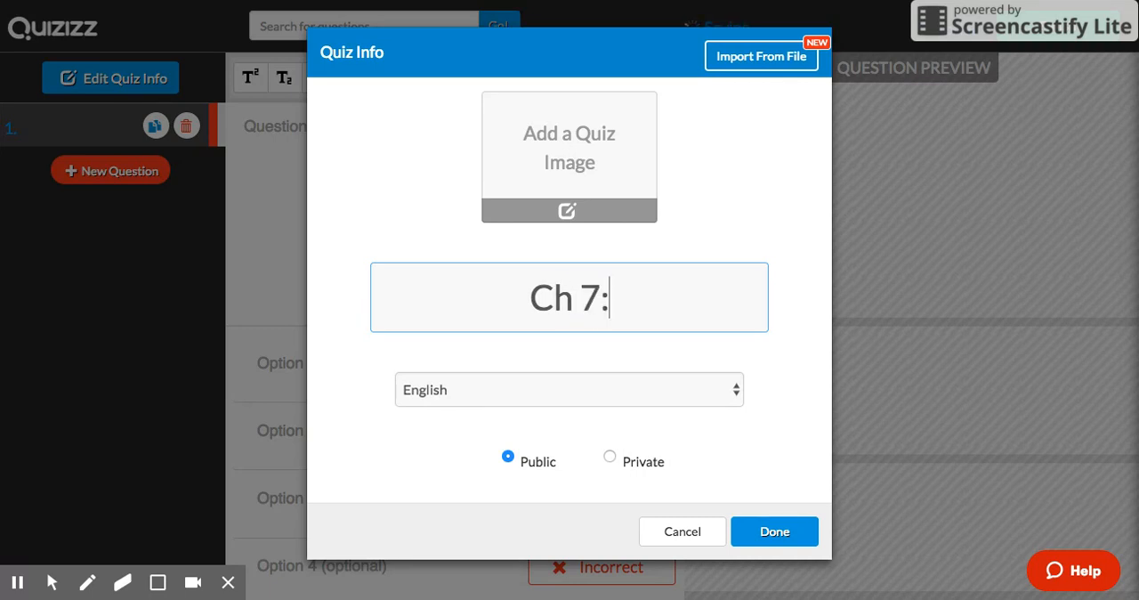
{"action": "type", "text": " Minnesota's "}
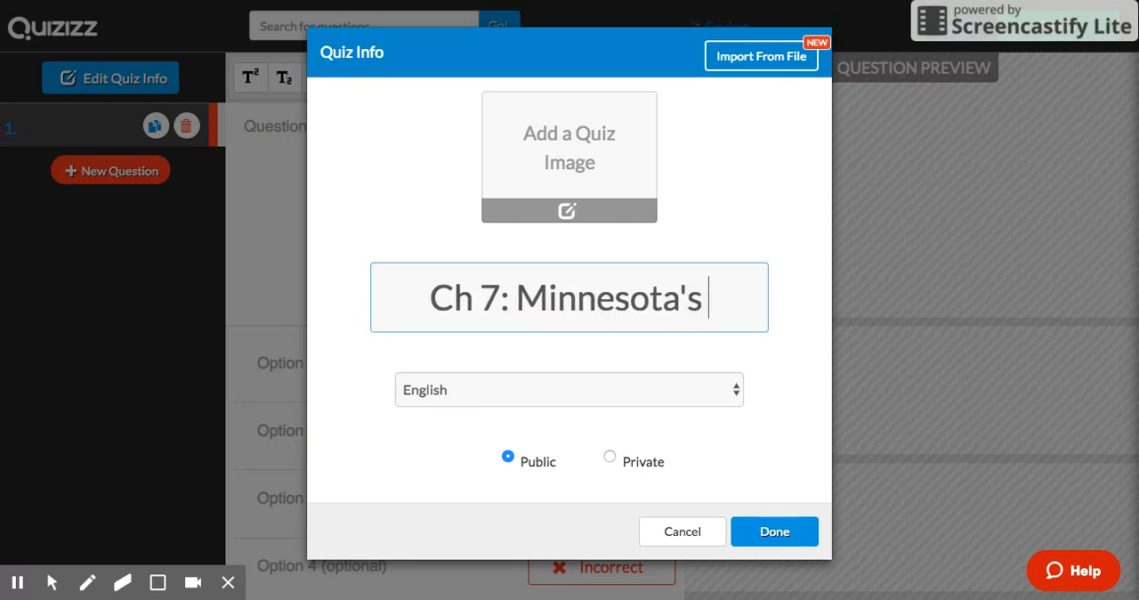
{"action": "type", "text": "Newcomers"}
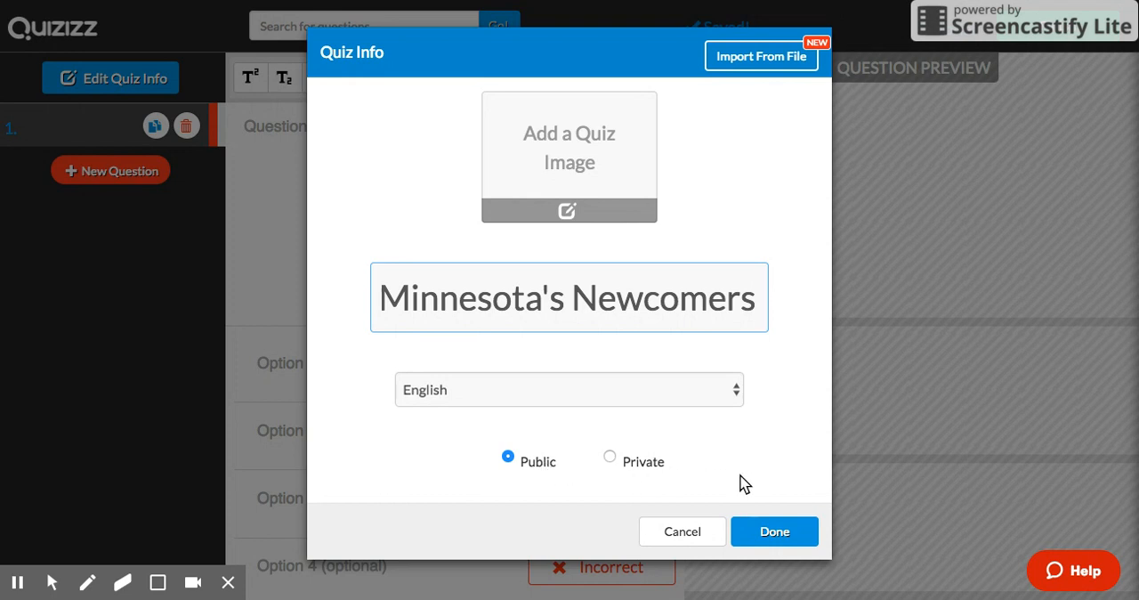
{"action": "left_click", "coordinate": [778, 531]}
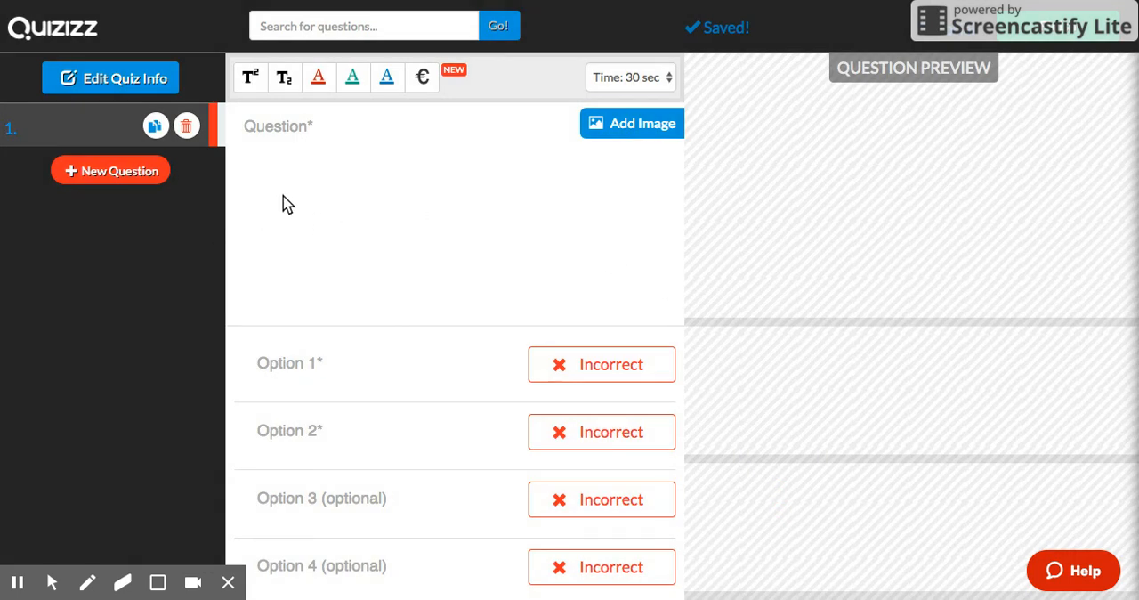
Step: Search for existing questions on "Minnesota's Newcomers" and open the "Ch. 7: Minnesota's Newcomers" quiz from the results
{"action": "left_click", "coordinate": [340, 21]}
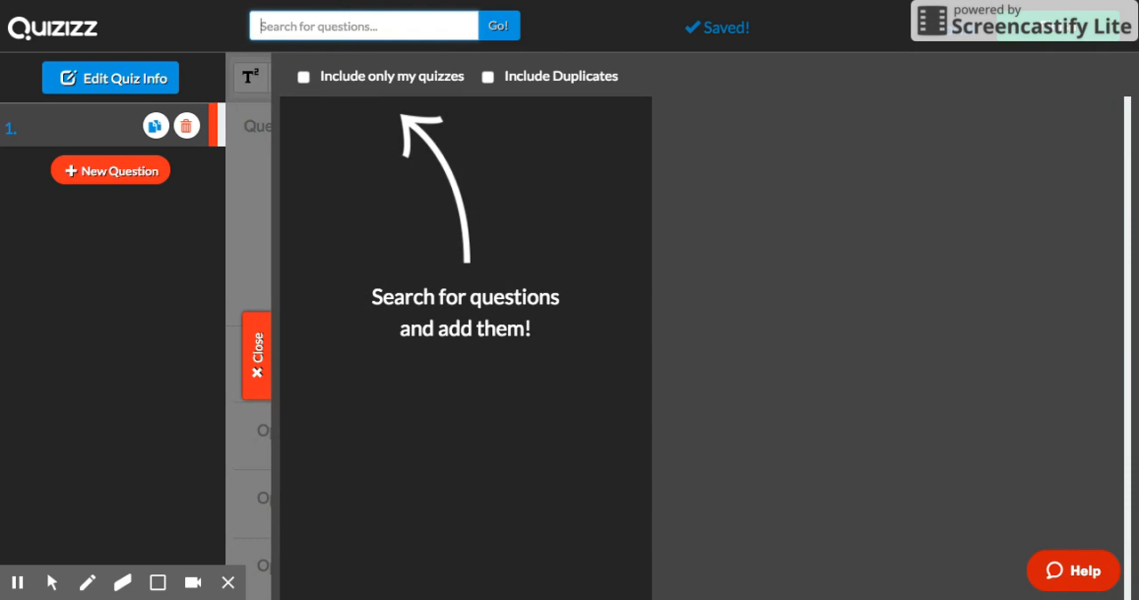
{"action": "type", "text": "Minnesota's Newcomers"}
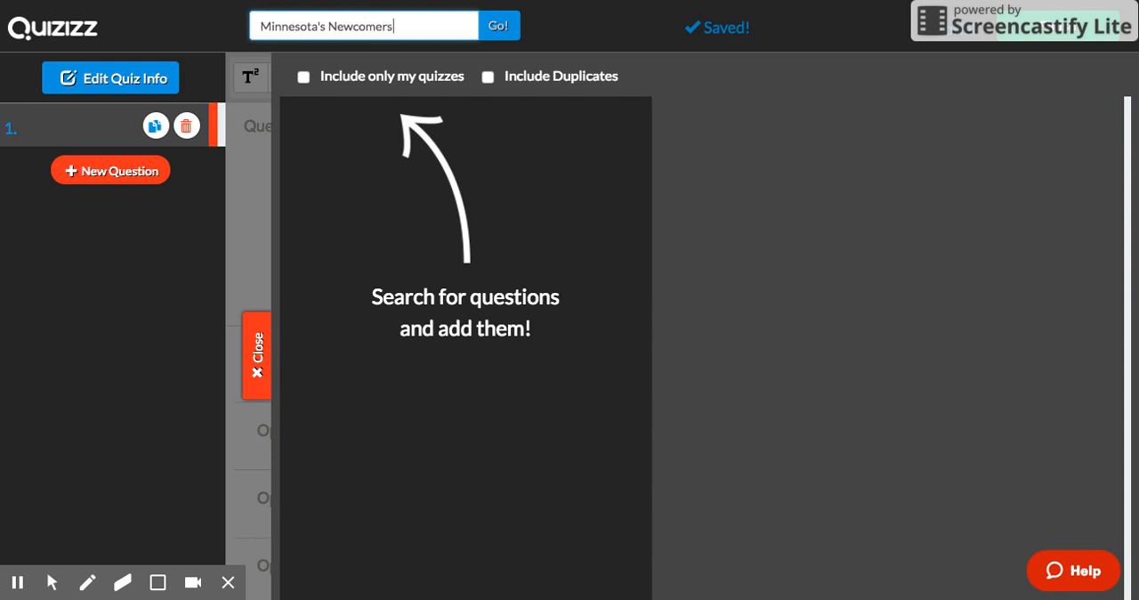
{"action": "key", "text": "Return"}
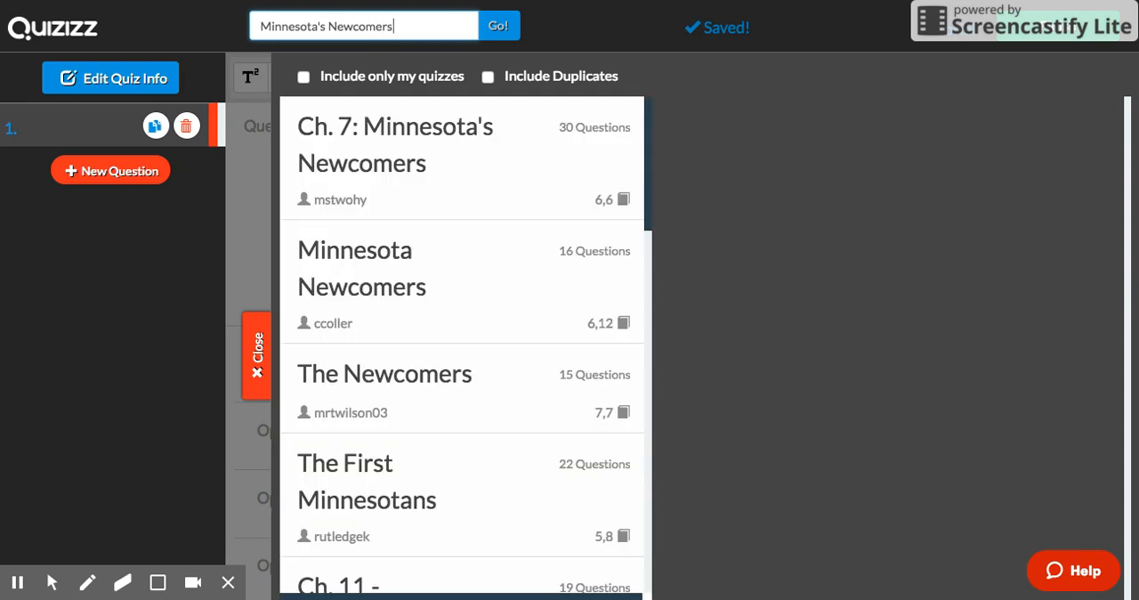
{"action": "left_click", "coordinate": [415, 153]}
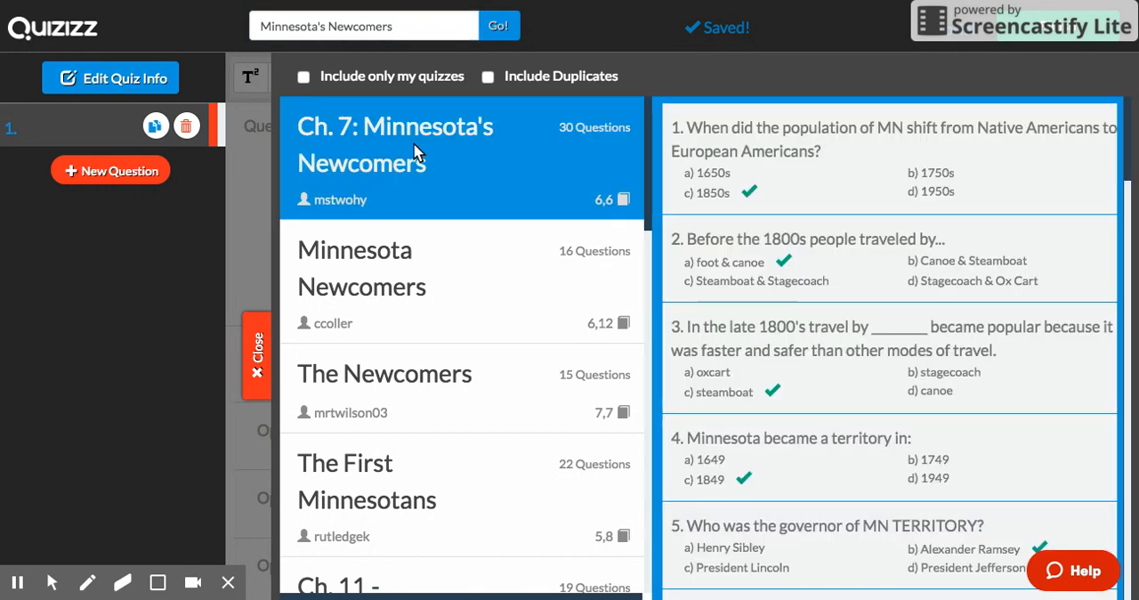
Step: Add the first three questions, on the population shift, travel before the 1800s and late 1800's travel, to the new quiz
{"action": "mouse_move", "coordinate": [756, 181]}
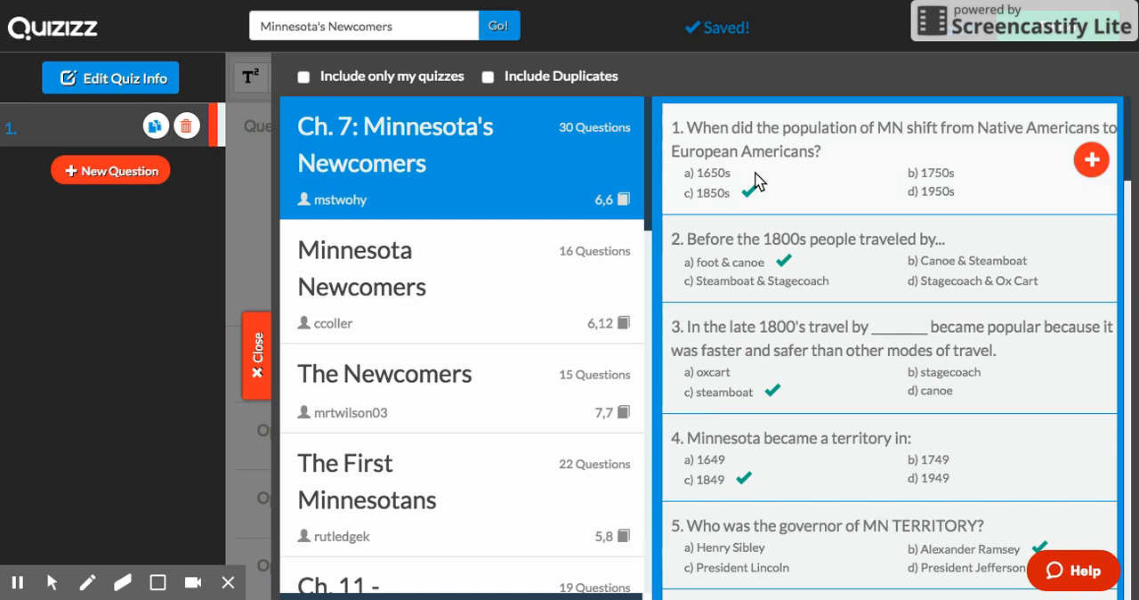
{"action": "left_click", "coordinate": [1090, 159]}
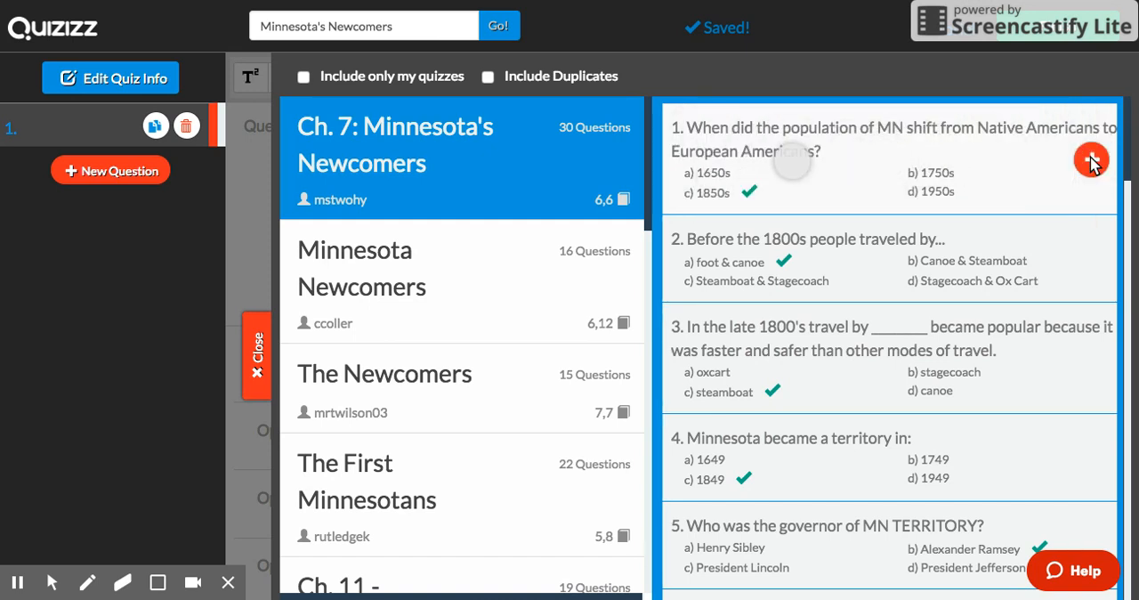
{"action": "mouse_move", "coordinate": [1046, 237]}
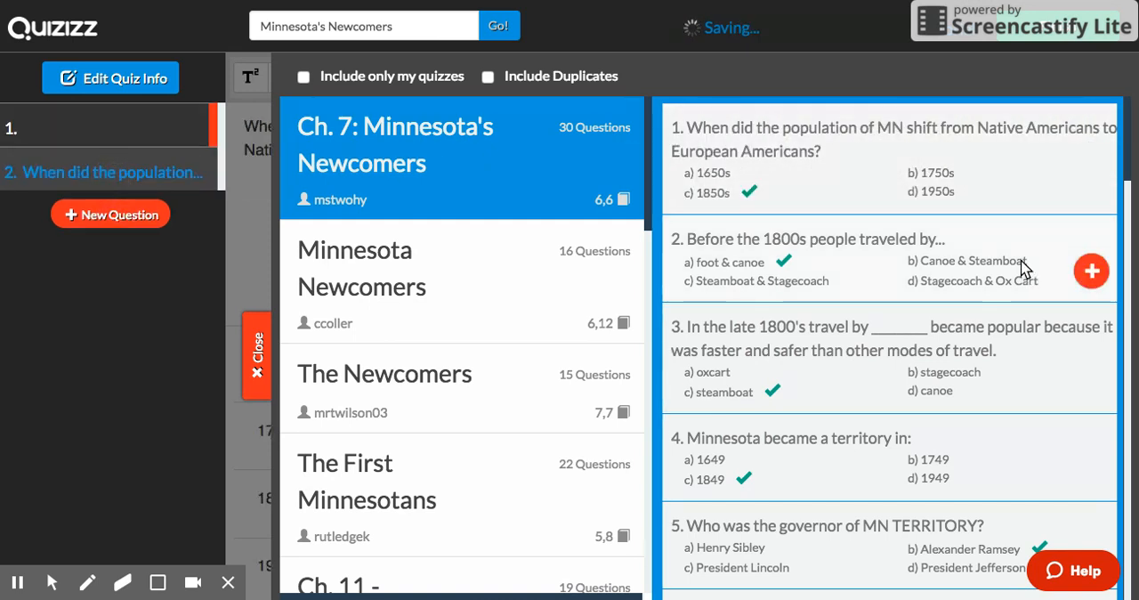
{"action": "left_click", "coordinate": [1089, 272]}
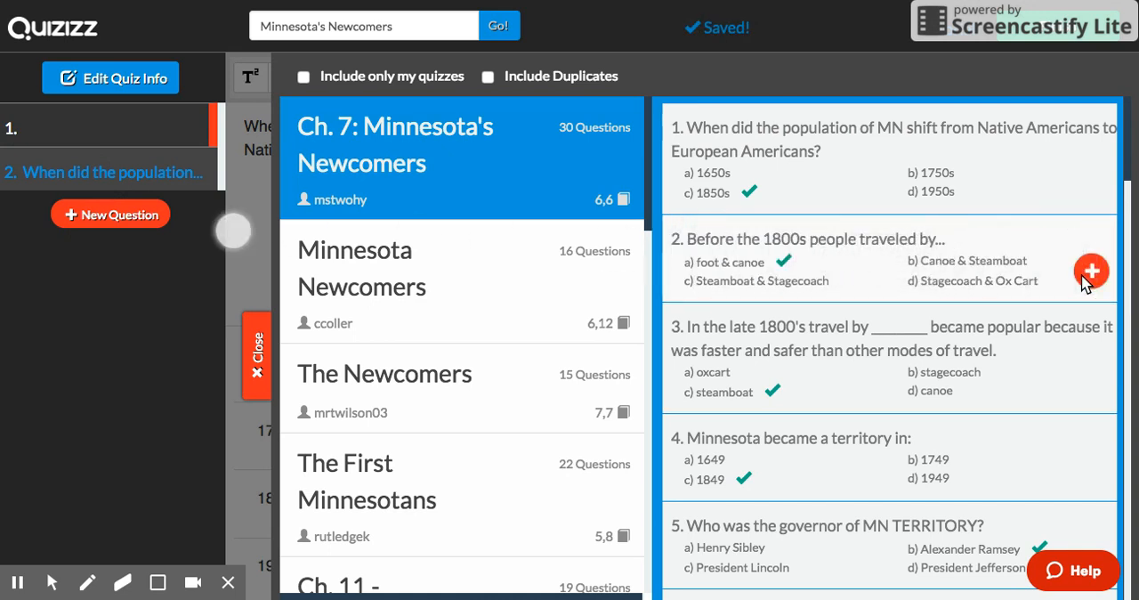
{"action": "left_click", "coordinate": [1092, 360]}
Step: From the "Minnesota Newcomers" quiz, add the questions on the MN territory governor, European countries of origin and the branch that makes laws
{"action": "left_click", "coordinate": [494, 268]}
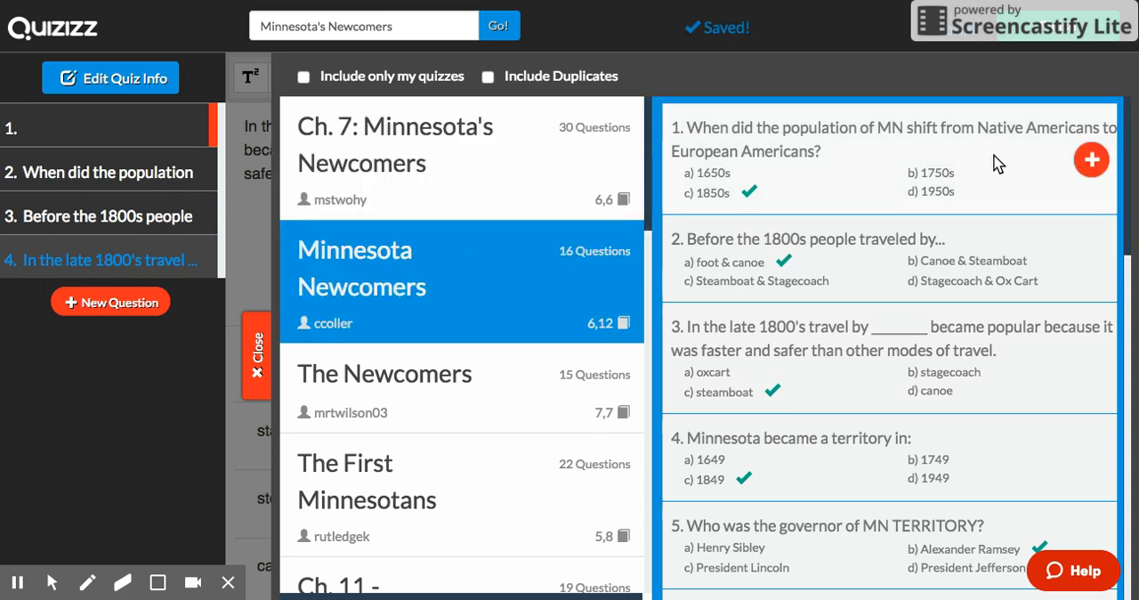
{"action": "scroll", "coordinate": [978, 339], "scroll_direction": "down", "scroll_amount": 3}
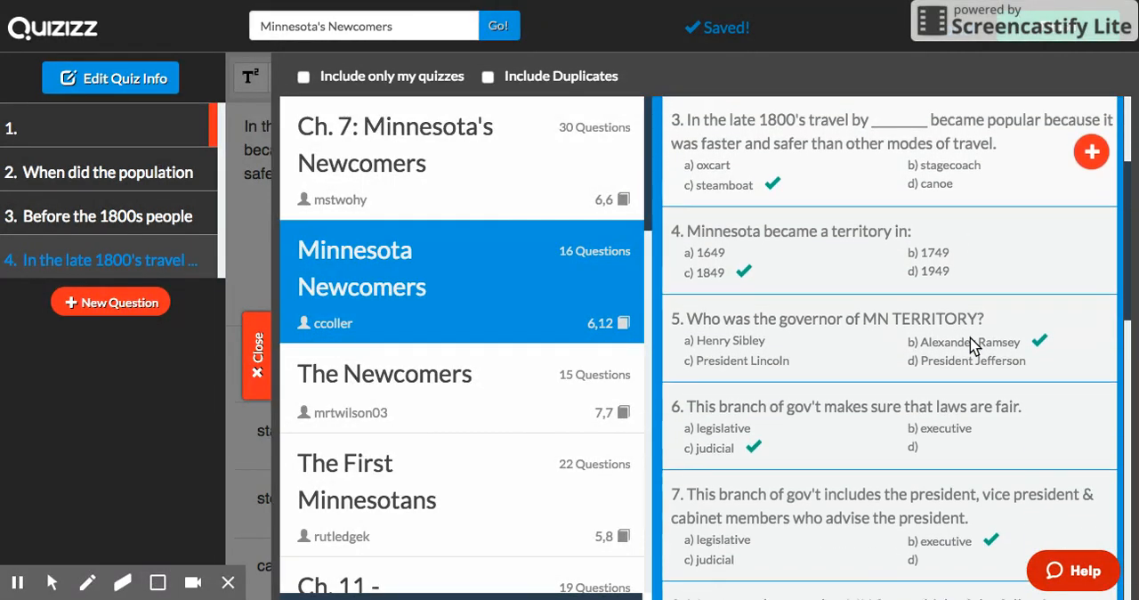
{"action": "left_click", "coordinate": [1092, 331]}
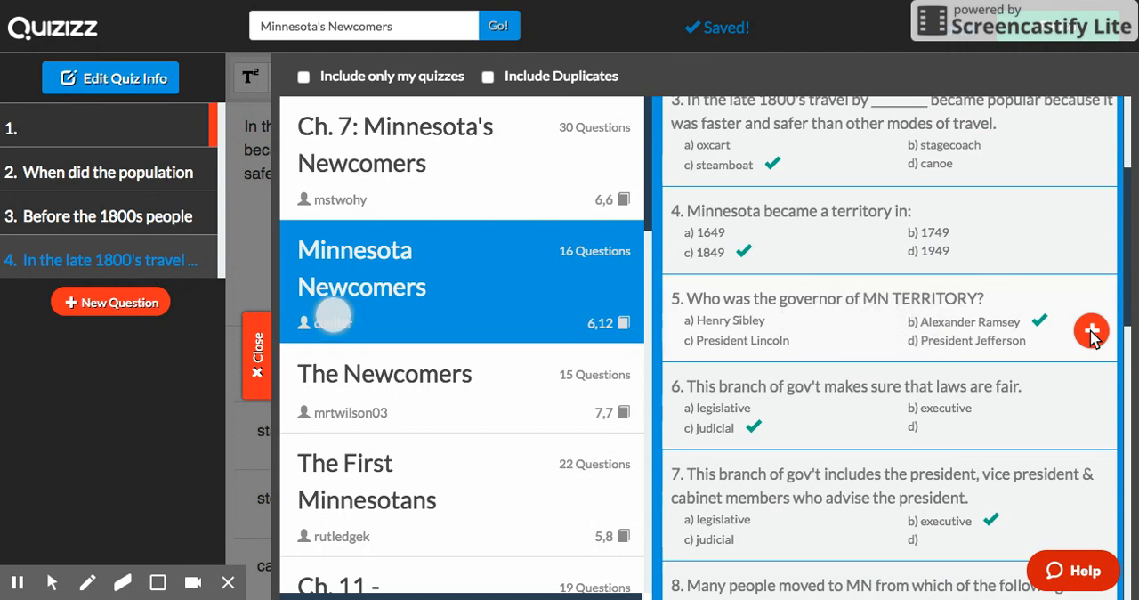
{"action": "scroll", "coordinate": [1034, 411], "scroll_direction": "down", "scroll_amount": 4}
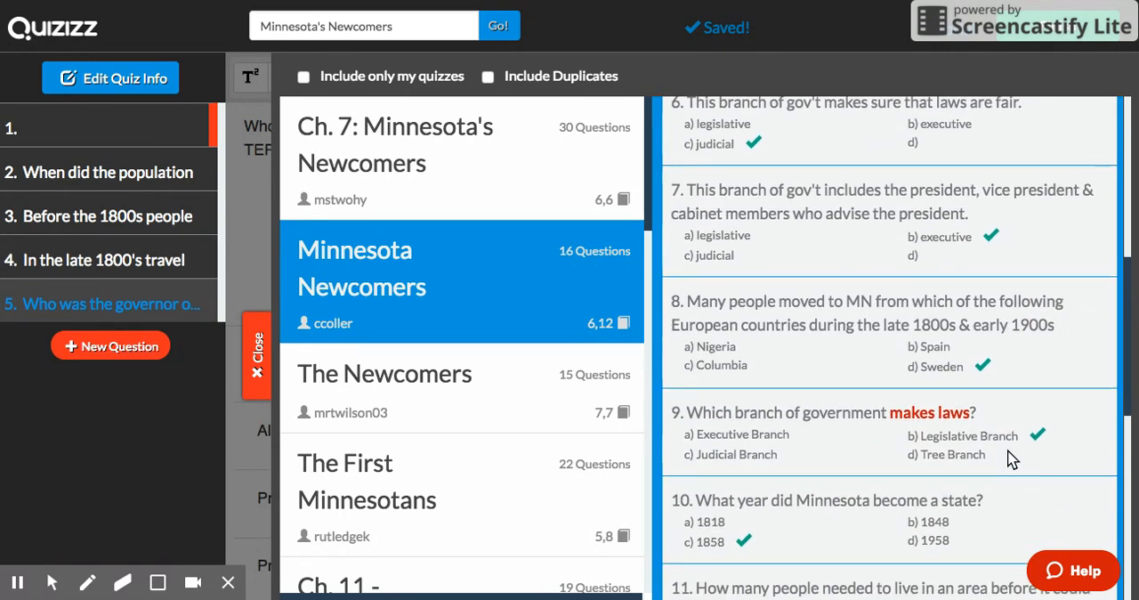
{"action": "left_click", "coordinate": [1089, 332]}
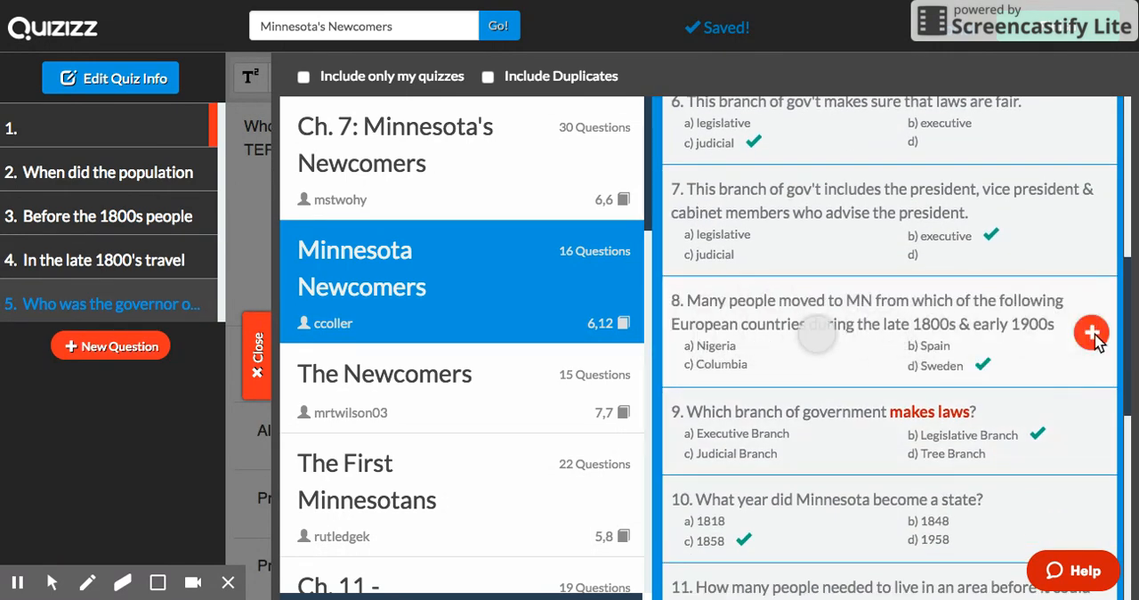
{"action": "left_click", "coordinate": [1092, 444]}
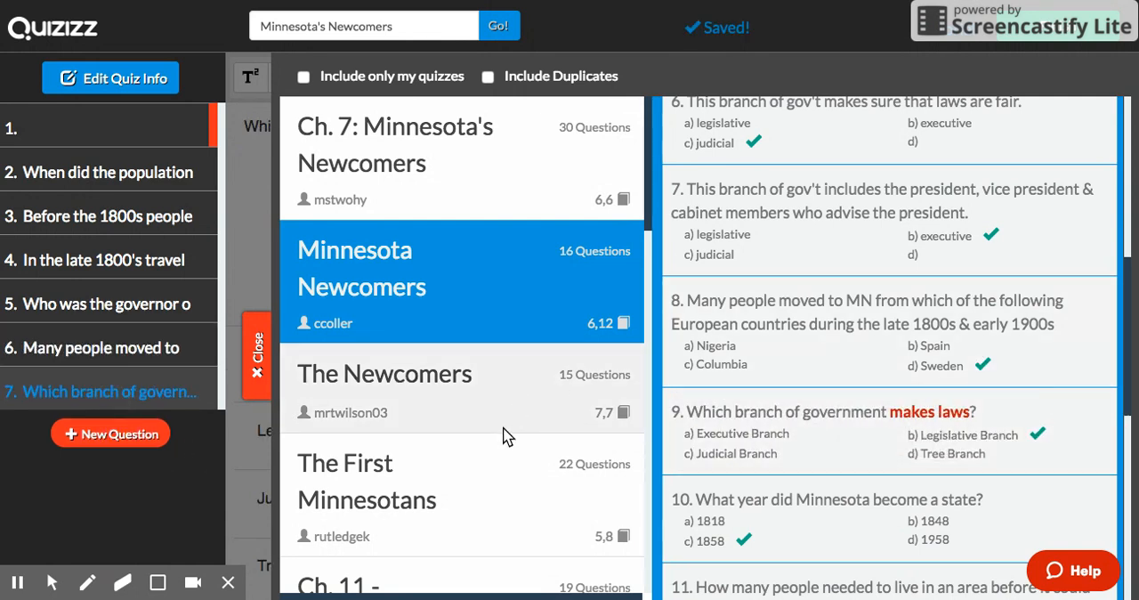
Step: Look at the questions of "The Newcomers" quiz, then add a blank question 8 and close the question search
{"action": "left_click", "coordinate": [529, 380]}
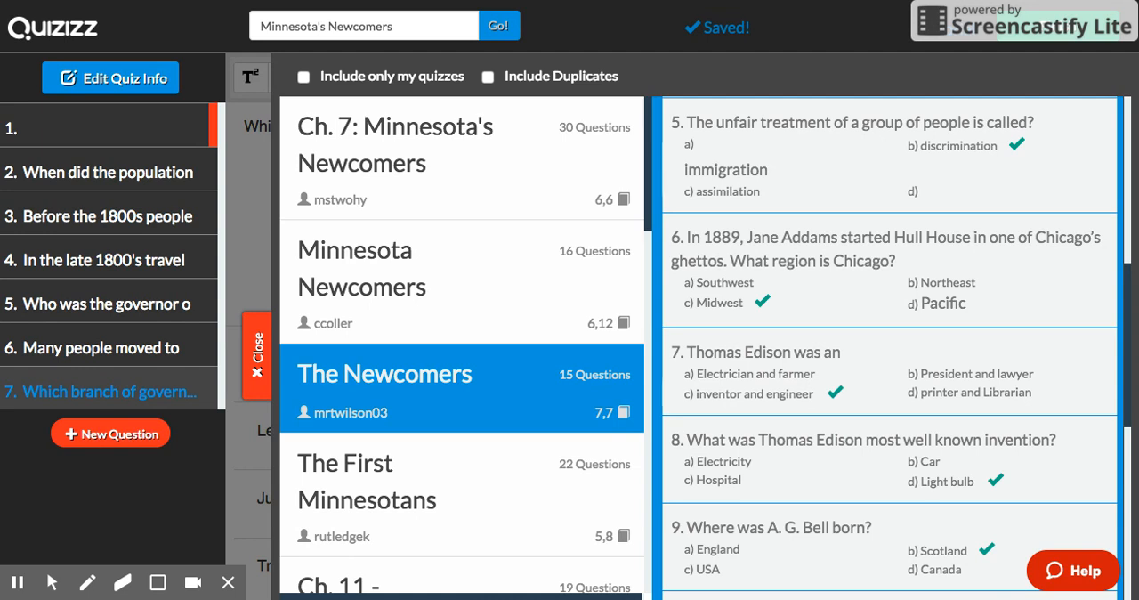
{"action": "left_click", "coordinate": [113, 433]}
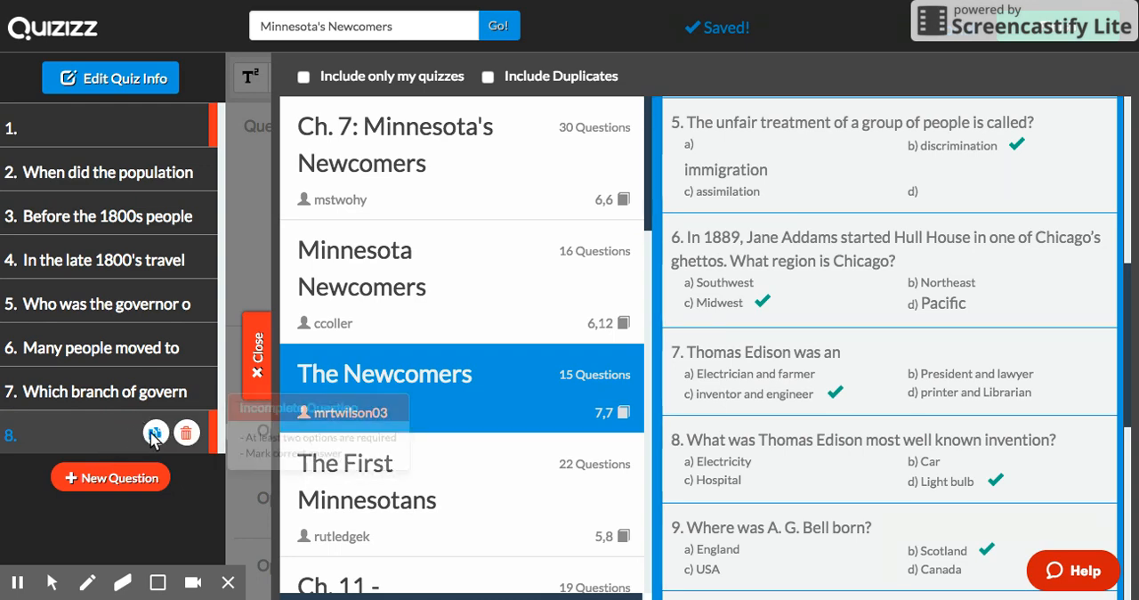
{"action": "left_click", "coordinate": [258, 354]}
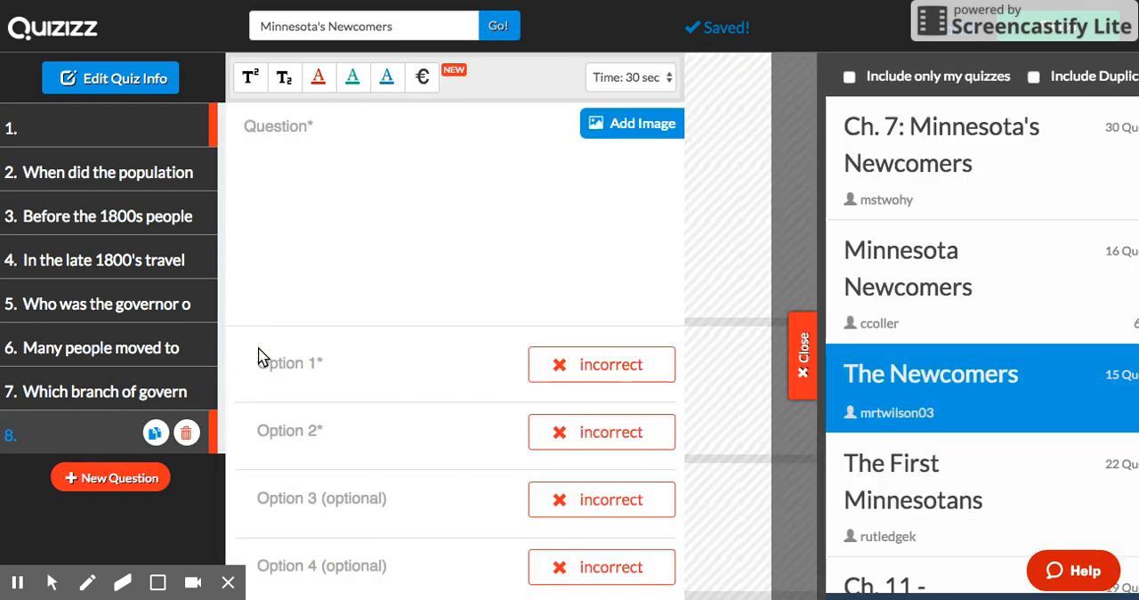
Step: Enter "Who was the first governor of the TERRITORY of Minnesota" as the text of question 8
{"action": "left_click", "coordinate": [276, 130]}
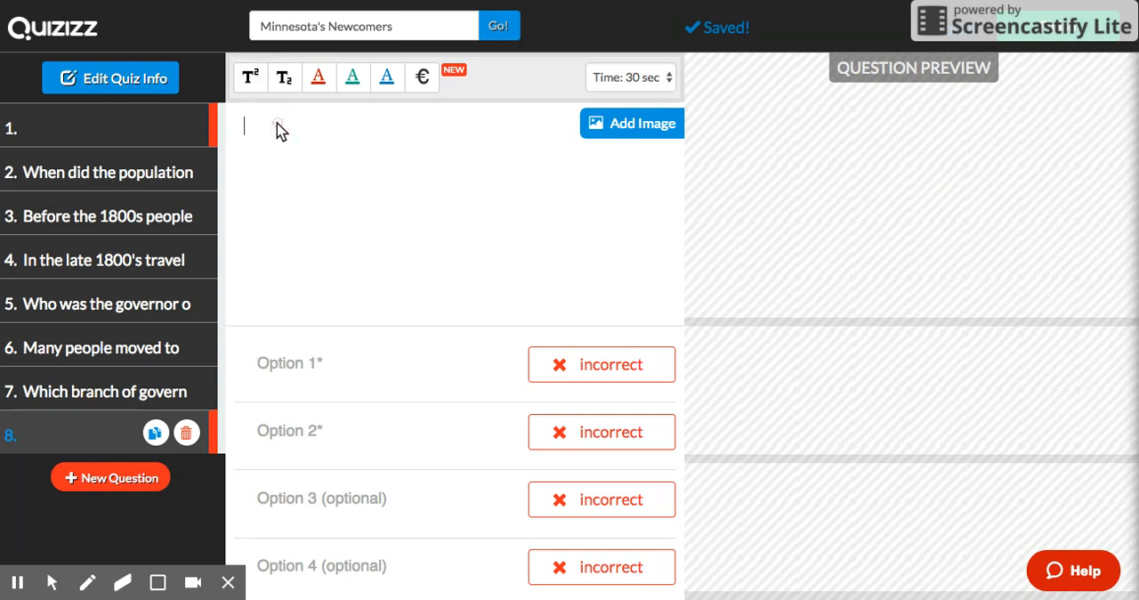
{"action": "type", "text": "Who was the "}
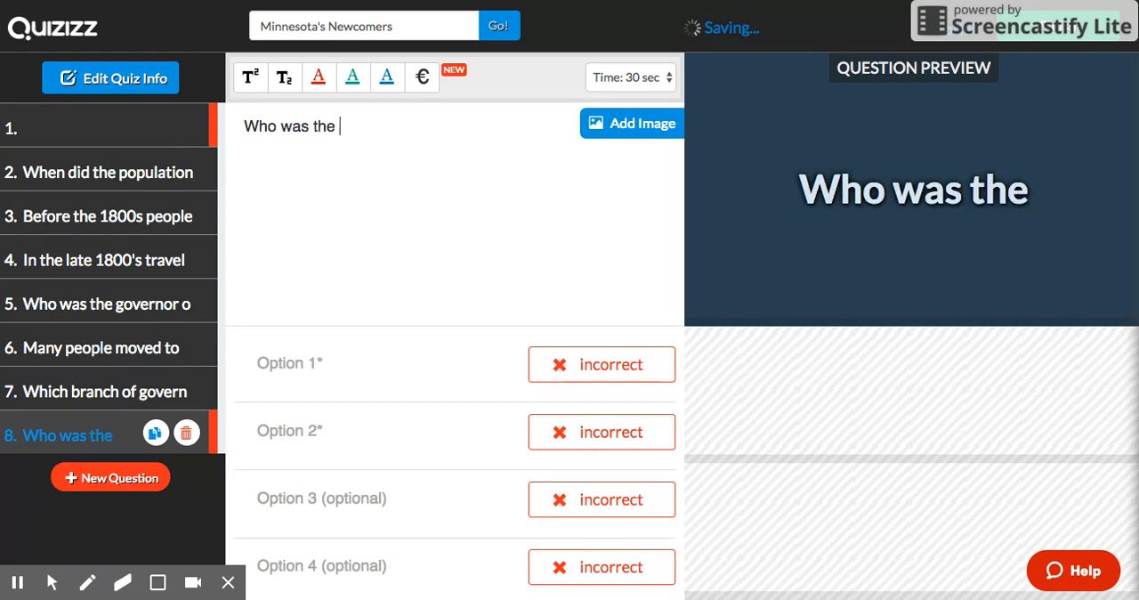
{"action": "type", "text": "first governor"}
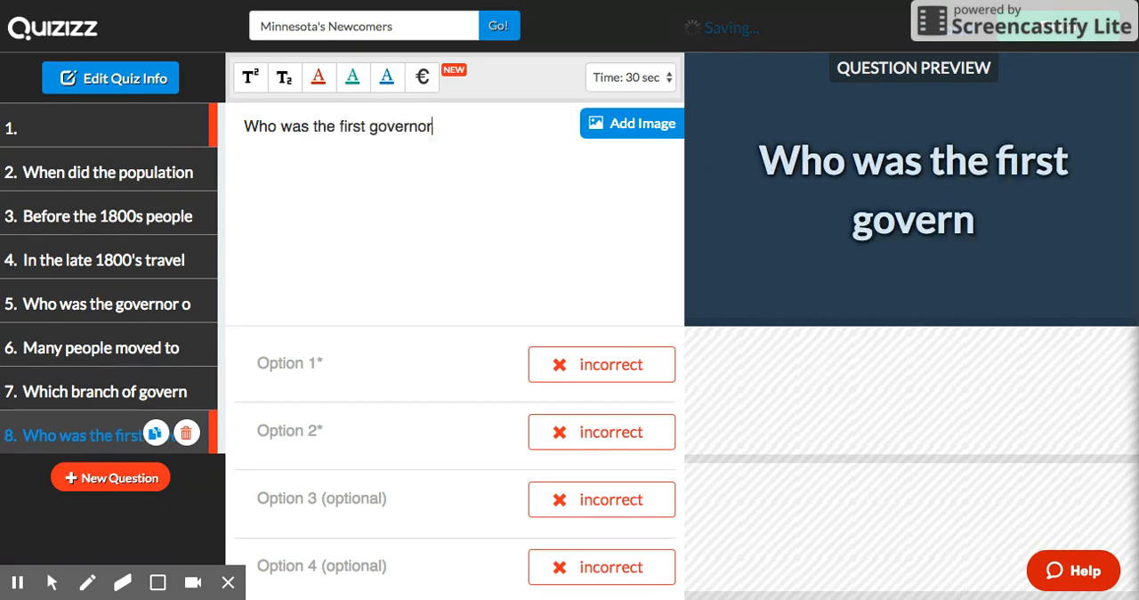
{"action": "type", "text": " of the TERRITY"}
{"action": "key", "text": "BackSpace"}
{"action": "type", "text": "O"}
{"action": "key", "text": "BackSpace"}
{"action": "type", "text": "O"}
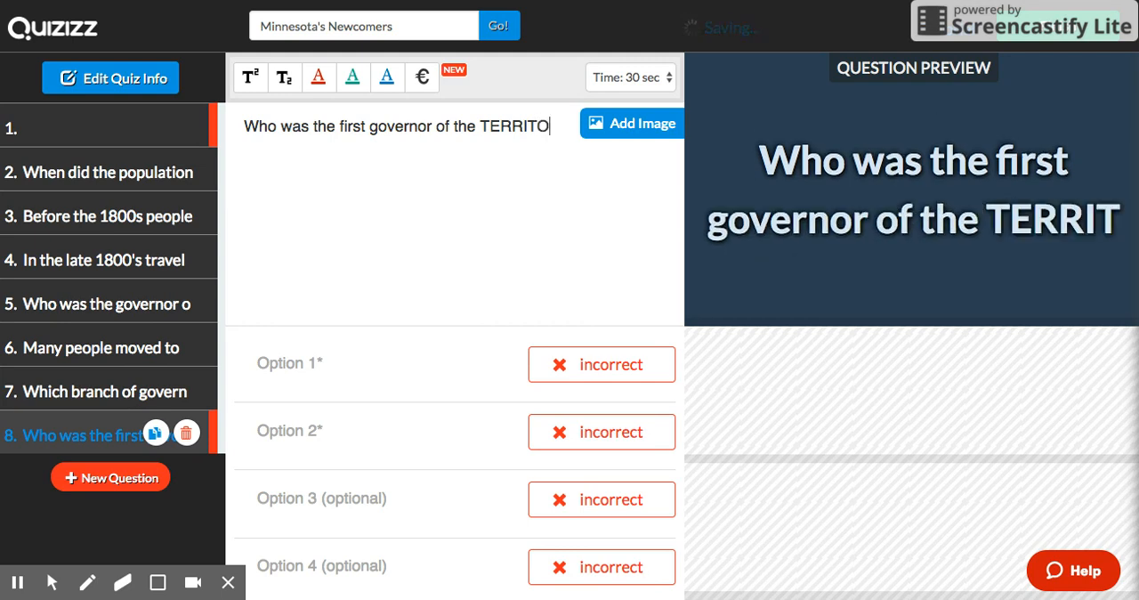
{"action": "type", "text": "RY of Minnesota"}
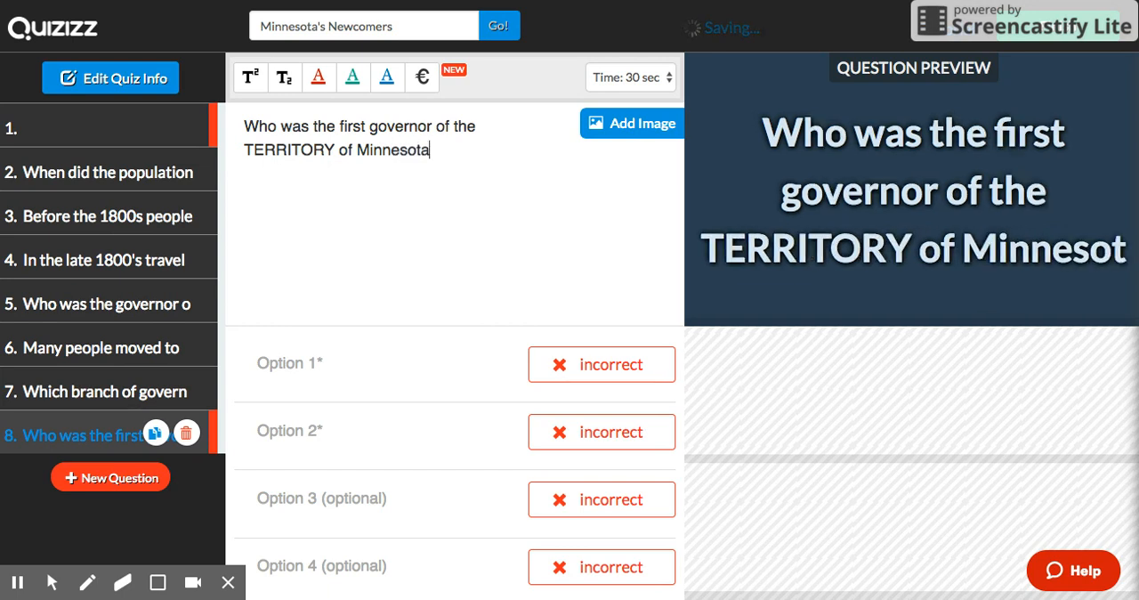
Step: Fill in question 8's four answer options in order: Alexander Ramsey, Henry Sibley, Mark Dayton and Mickey Mouse
{"action": "left_click", "coordinate": [314, 363]}
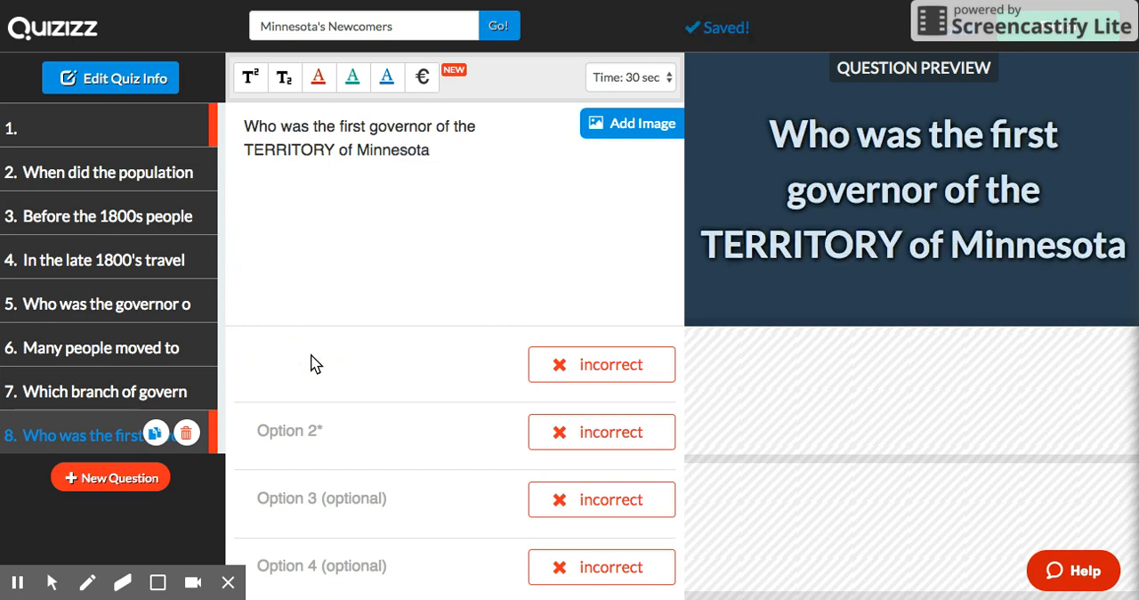
{"action": "type", "text": "Ale"}
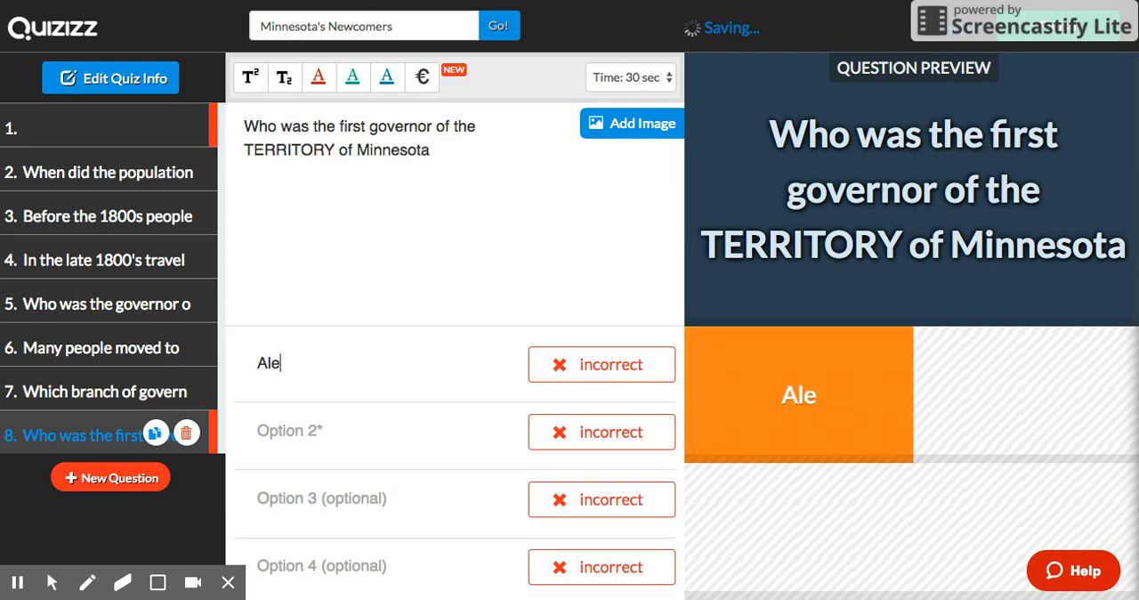
{"action": "type", "text": "xander Ramsey"}
{"action": "left_click", "coordinate": [313, 437]}
{"action": "type", "text": "Henry Sibley"}
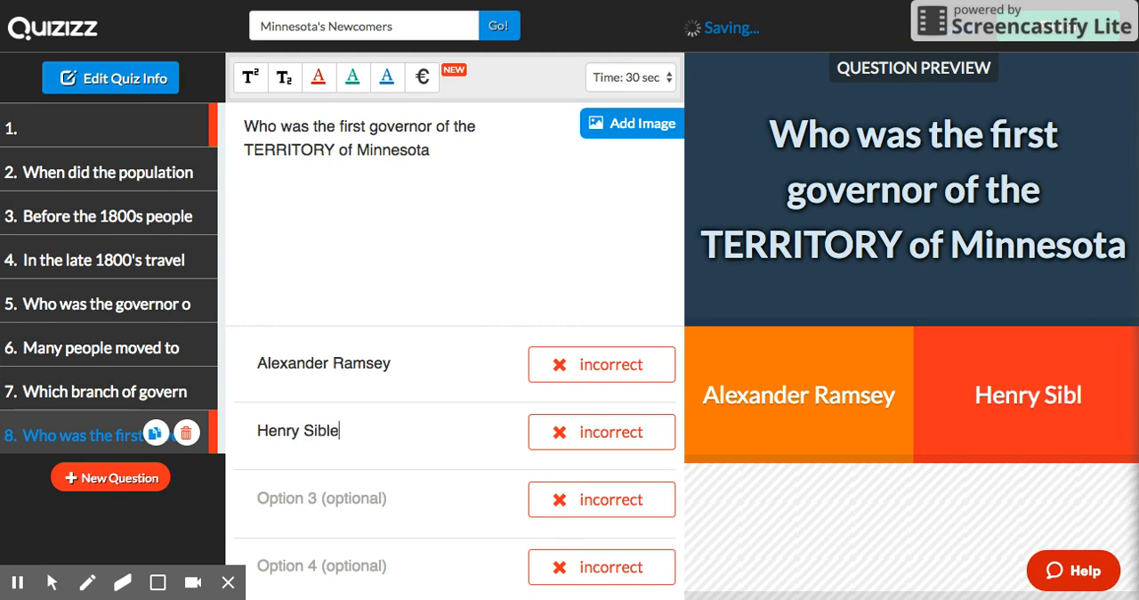
{"action": "left_click", "coordinate": [323, 499]}
{"action": "type", "text": "Mark Dayton"}
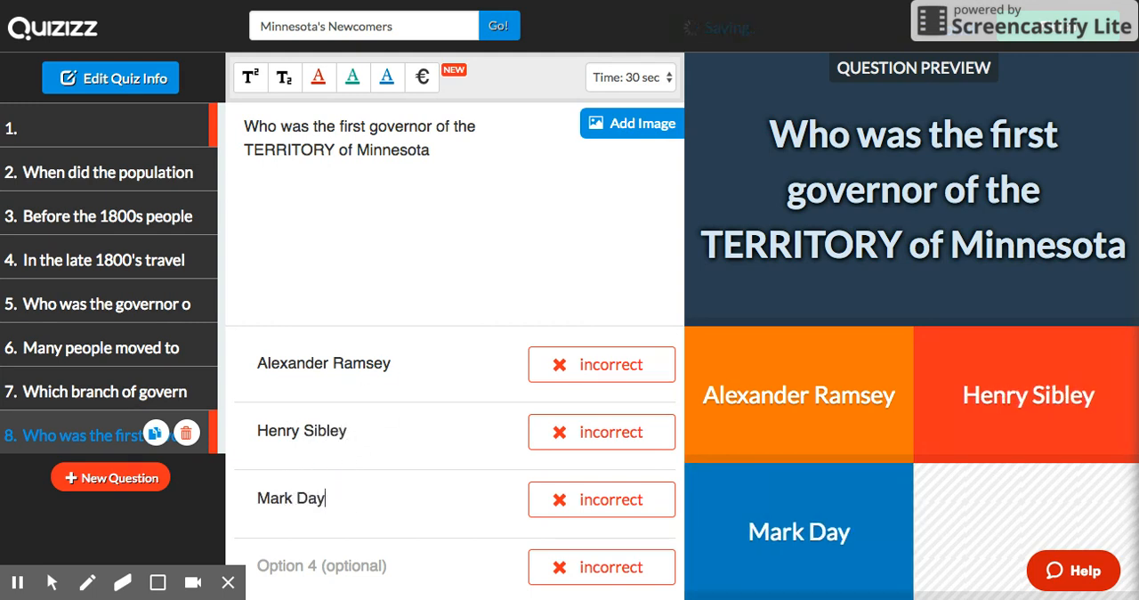
{"action": "left_click", "coordinate": [313, 569]}
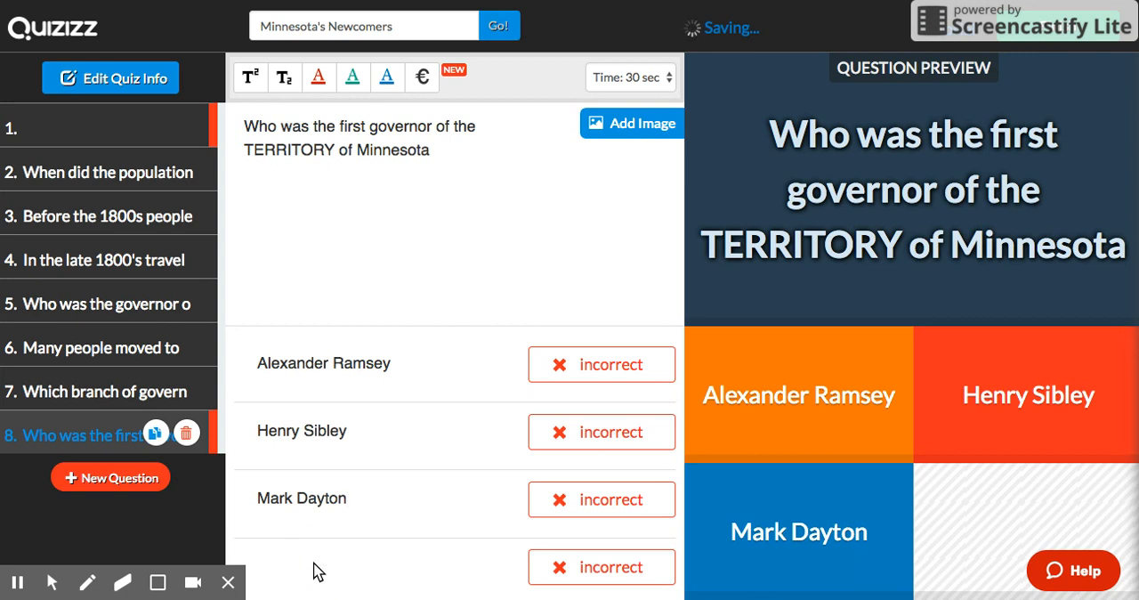
{"action": "type", "text": "Mickey Mouse"}
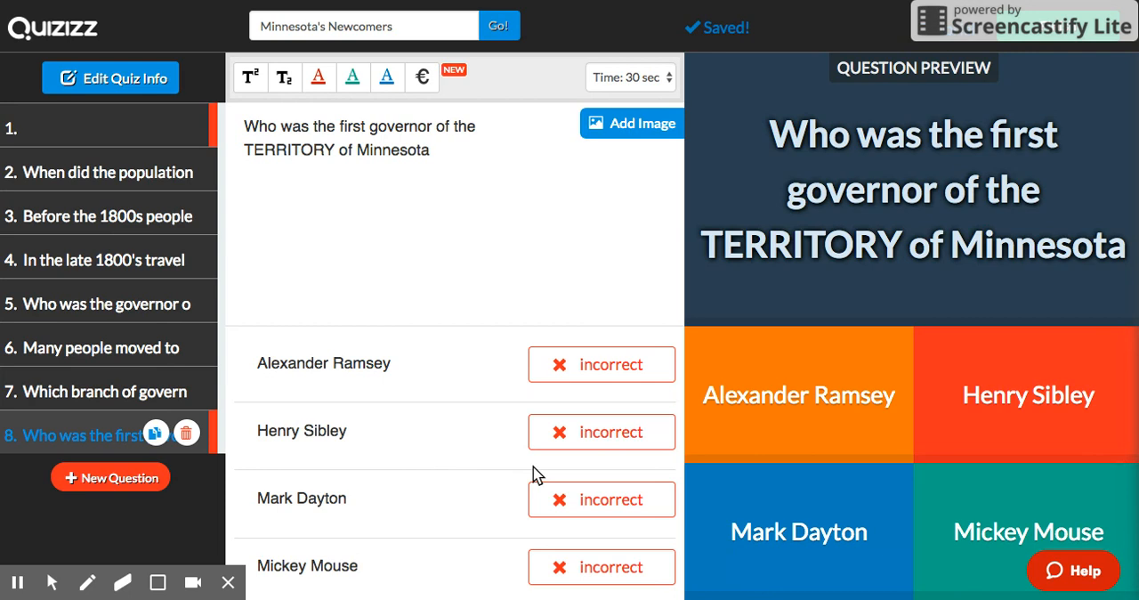
Step: Mark Alexander Ramsey as the correct answer to question 8 and view the question's time limit options
{"action": "left_click", "coordinate": [616, 380]}
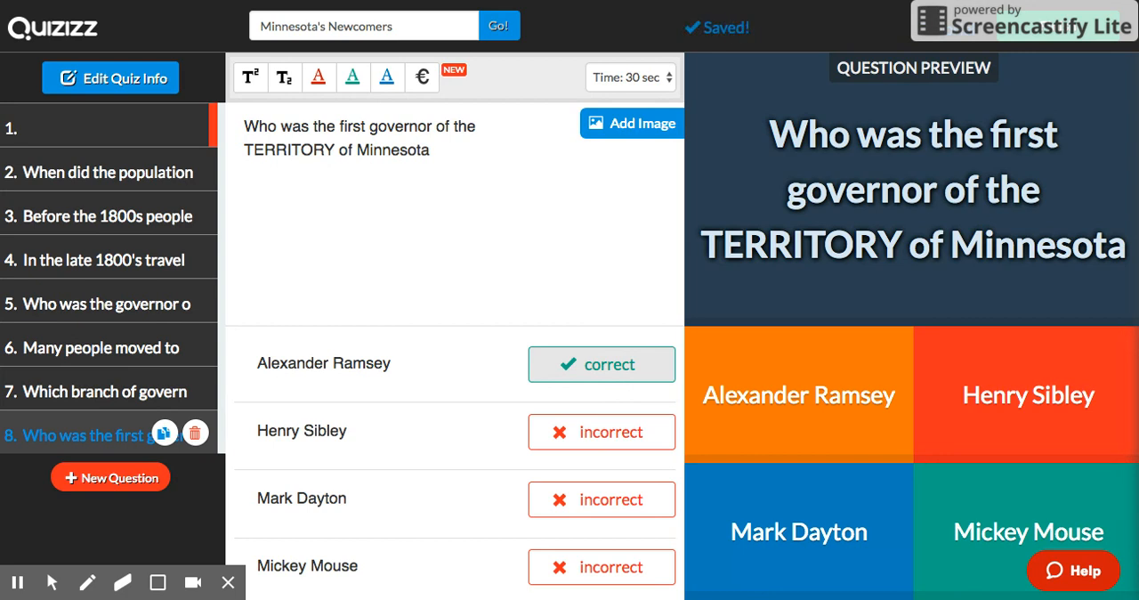
{"action": "left_click", "coordinate": [668, 76]}
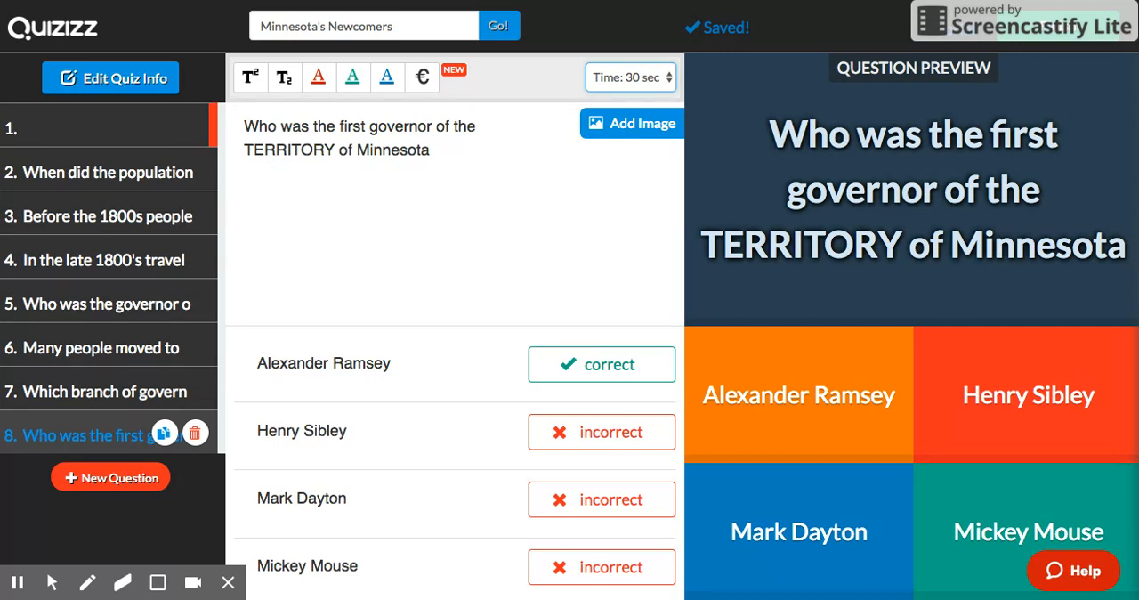
Step: Duplicate question 8, replace "TERRITORY" with "STATE" in the copy's text and mark Henry Sibley as its correct answer
{"action": "left_click", "coordinate": [164, 434]}
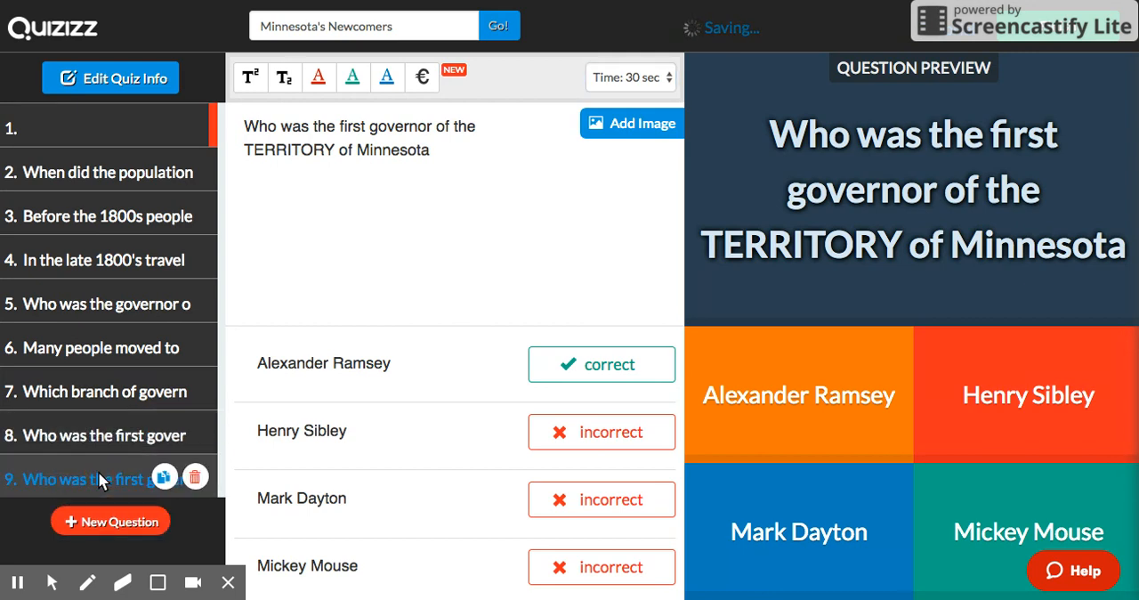
{"action": "left_click", "coordinate": [336, 151]}
{"action": "key", "text": "BackSpace"}
{"action": "key", "text": "BackSpace"}
{"action": "key", "text": "BackSpace"}
{"action": "key", "text": "BackSpace"}
{"action": "key", "text": "BackSpace"}
{"action": "key", "text": "BackSpace"}
{"action": "key", "text": "BackSpace"}
{"action": "key", "text": "BackSpace"}
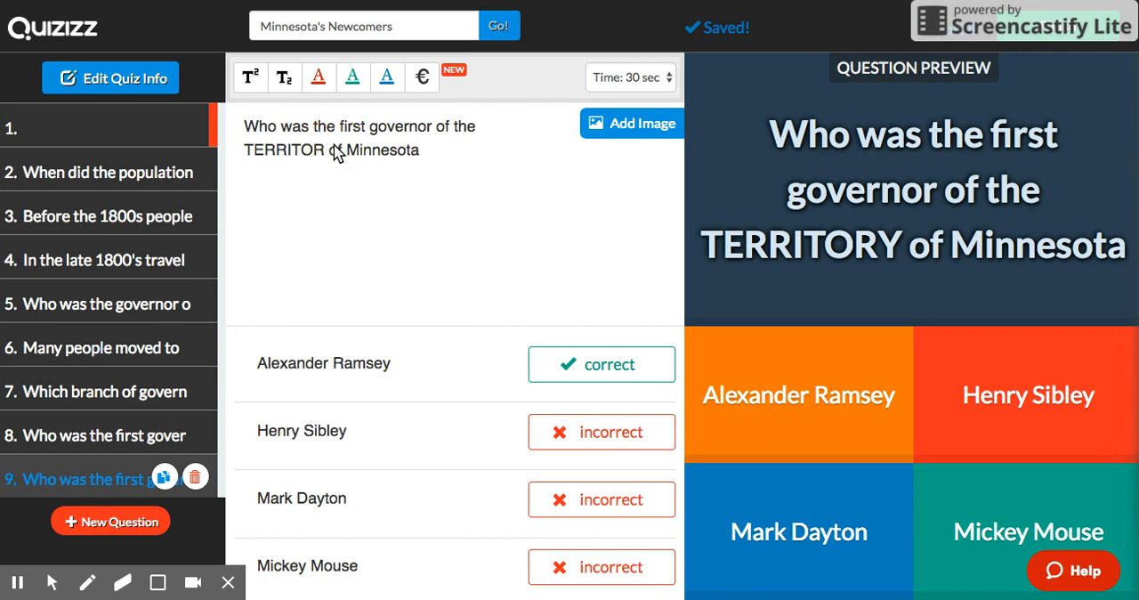
{"action": "key", "text": "BackSpace"}
{"action": "type", "text": "STATE"}
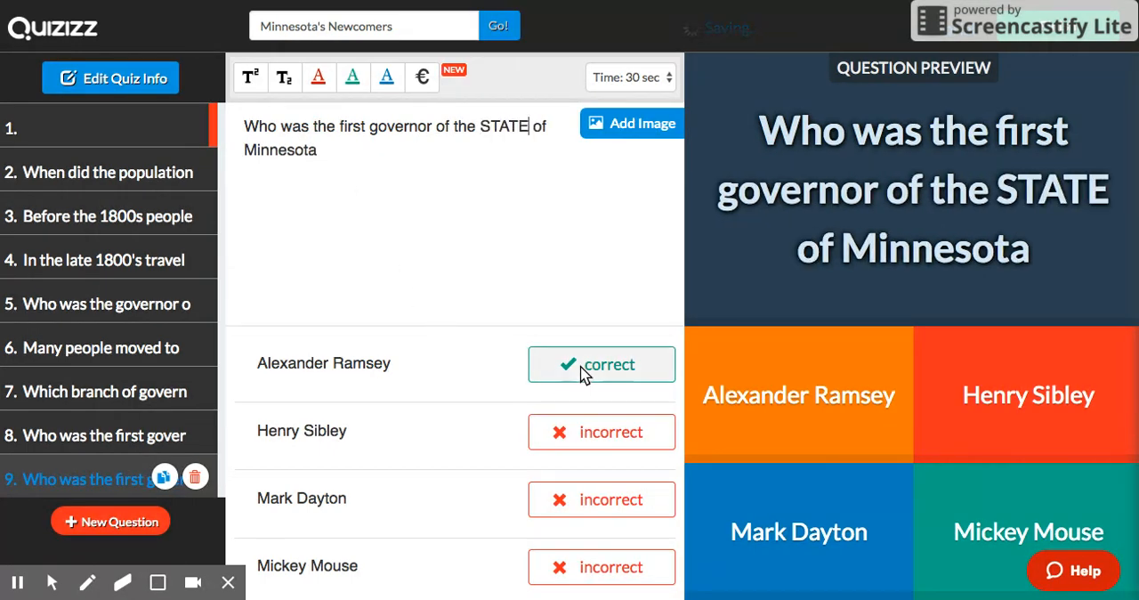
{"action": "left_click", "coordinate": [589, 439]}
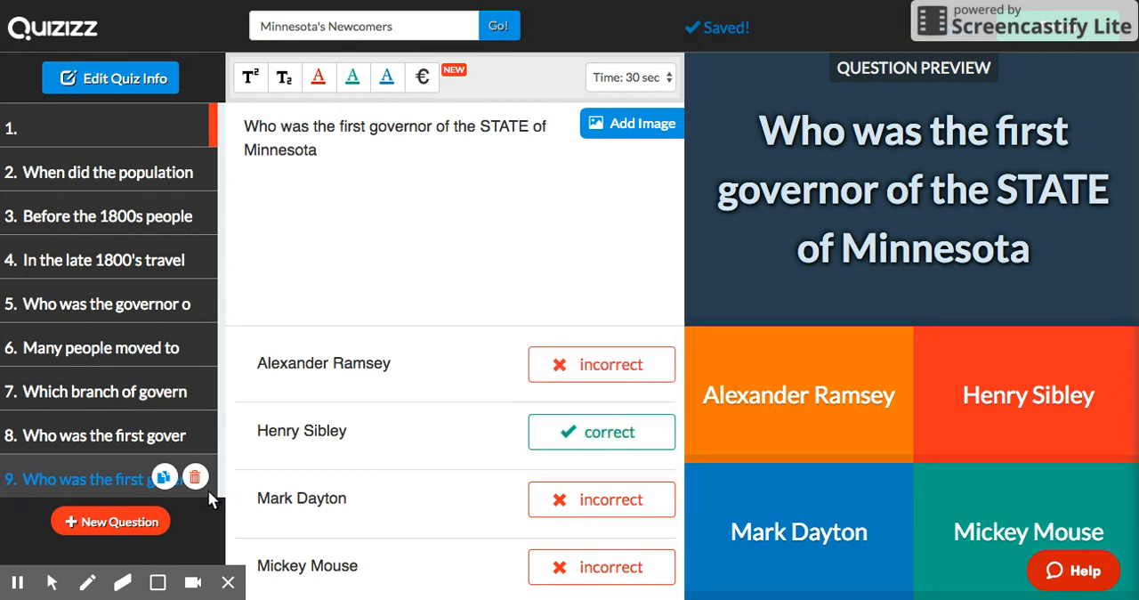
Step: Delete the blank question 1 from the quiz
{"action": "mouse_move", "coordinate": [173, 138]}
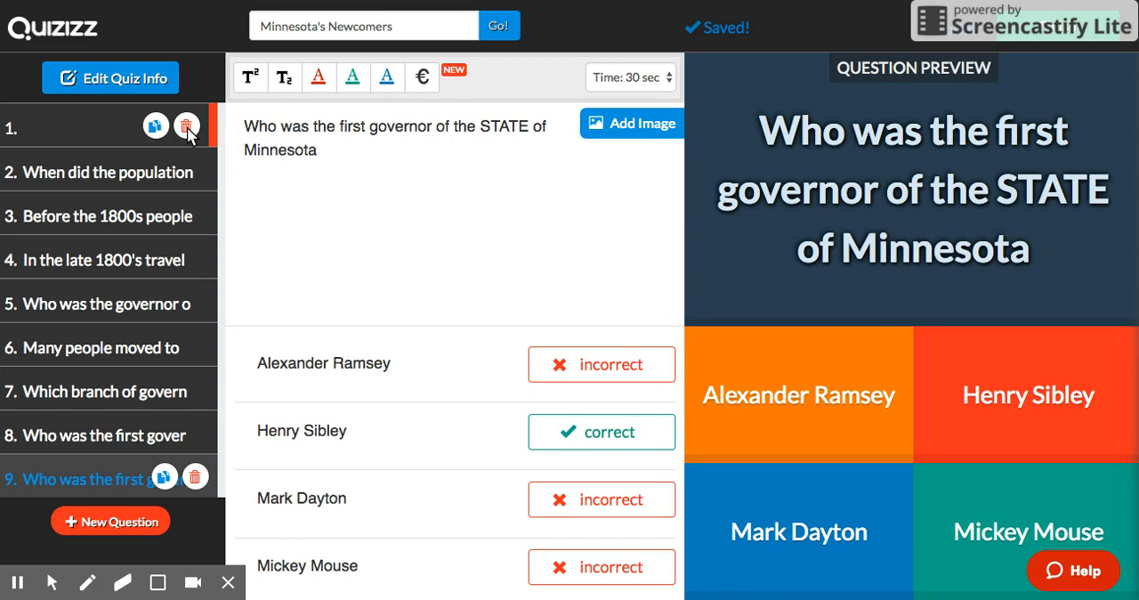
{"action": "left_click", "coordinate": [186, 127]}
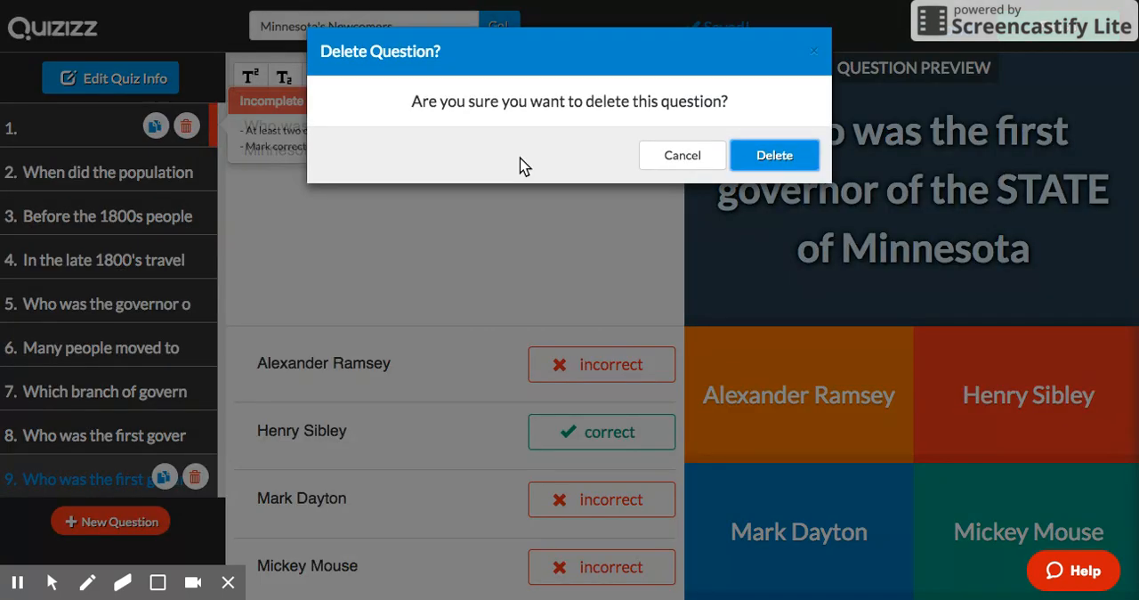
{"action": "left_click", "coordinate": [776, 156]}
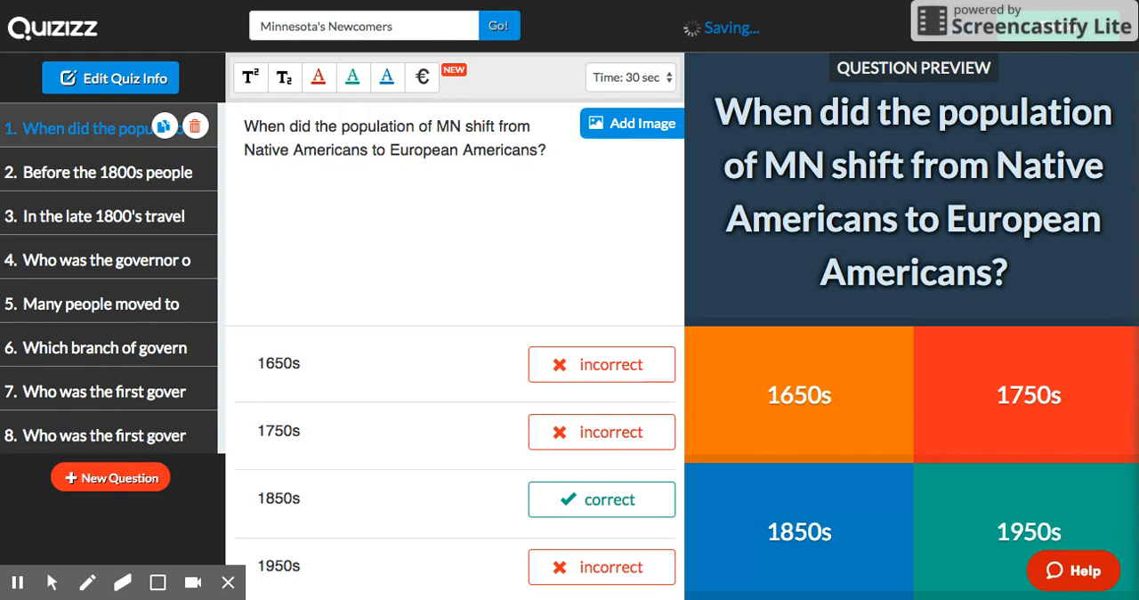
Step: Start finishing the quiz, setting the grade range to 6 to 6 and the subject to History
{"action": "left_click", "coordinate": [1077, 35]}
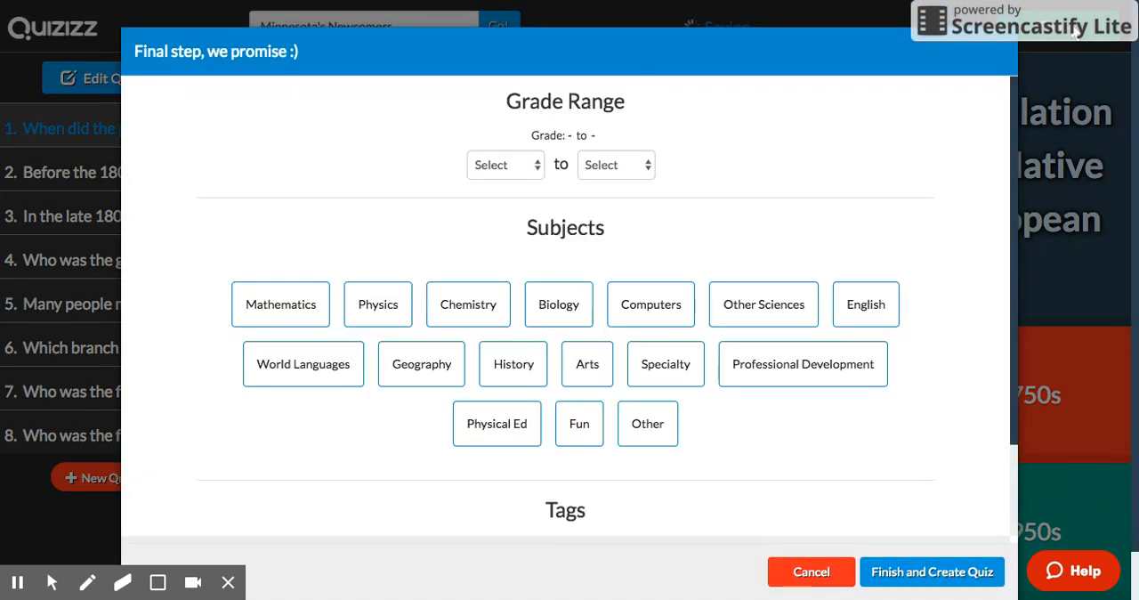
{"action": "left_click", "coordinate": [523, 170]}
{"action": "left_click", "coordinate": [510, 259]}
{"action": "left_click", "coordinate": [625, 178]}
{"action": "left_click", "coordinate": [608, 283]}
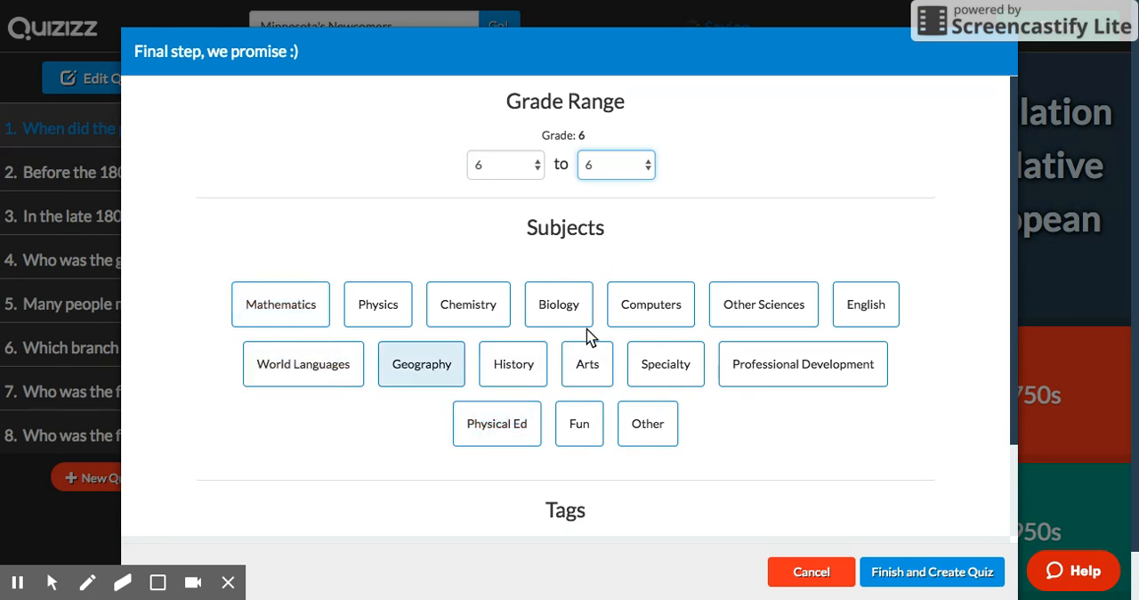
{"action": "left_click", "coordinate": [758, 321]}
{"action": "left_click", "coordinate": [504, 378]}
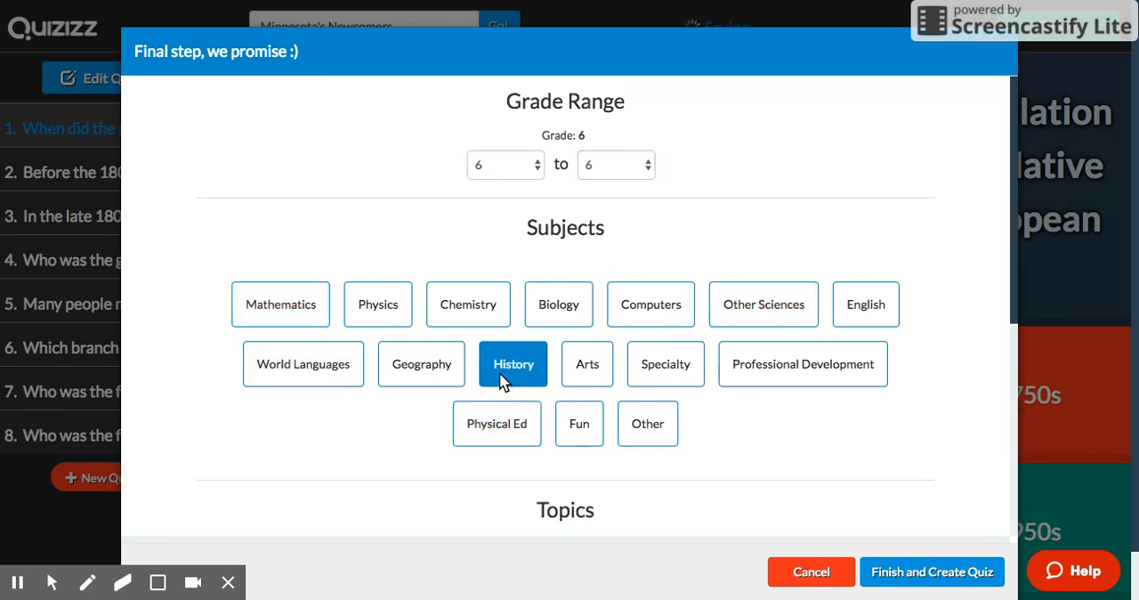
Step: Try to create the quiz, and choose American History as its topic
{"action": "left_click", "coordinate": [934, 572]}
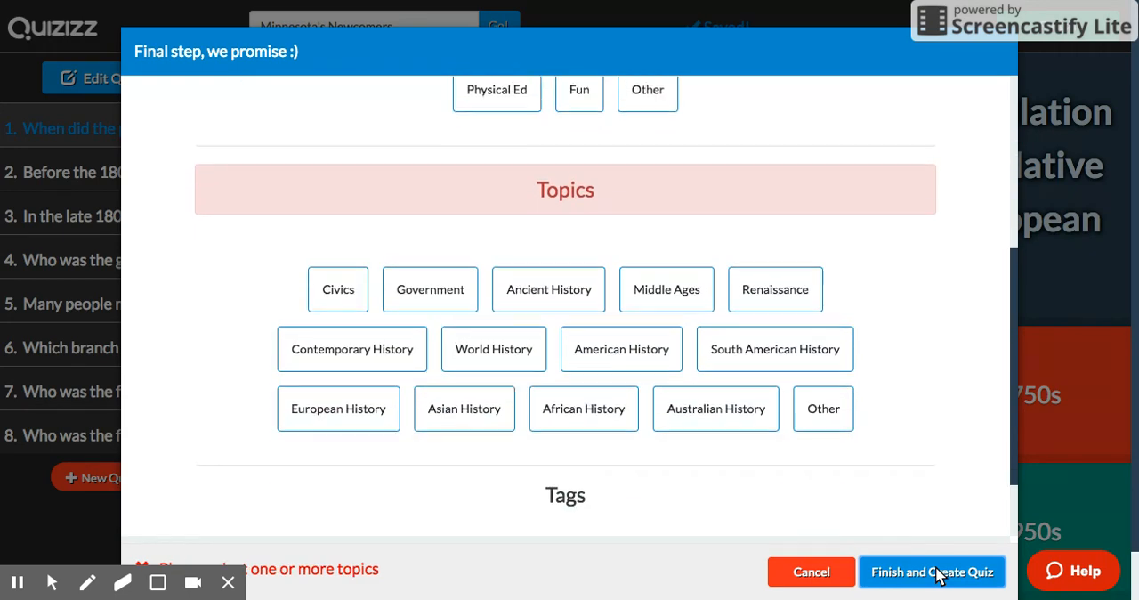
{"action": "left_click", "coordinate": [715, 391]}
{"action": "left_click", "coordinate": [590, 342]}
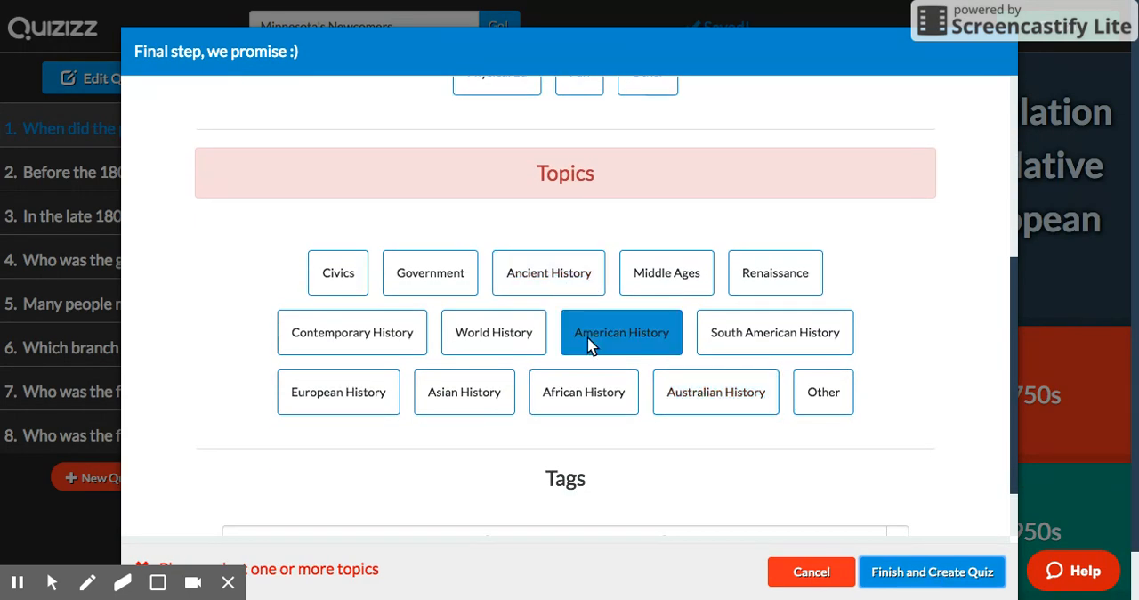
Step: Add the tag "Minnesota History" and finish creating the quiz
{"action": "scroll", "coordinate": [585, 448], "scroll_direction": "down", "scroll_amount": 1}
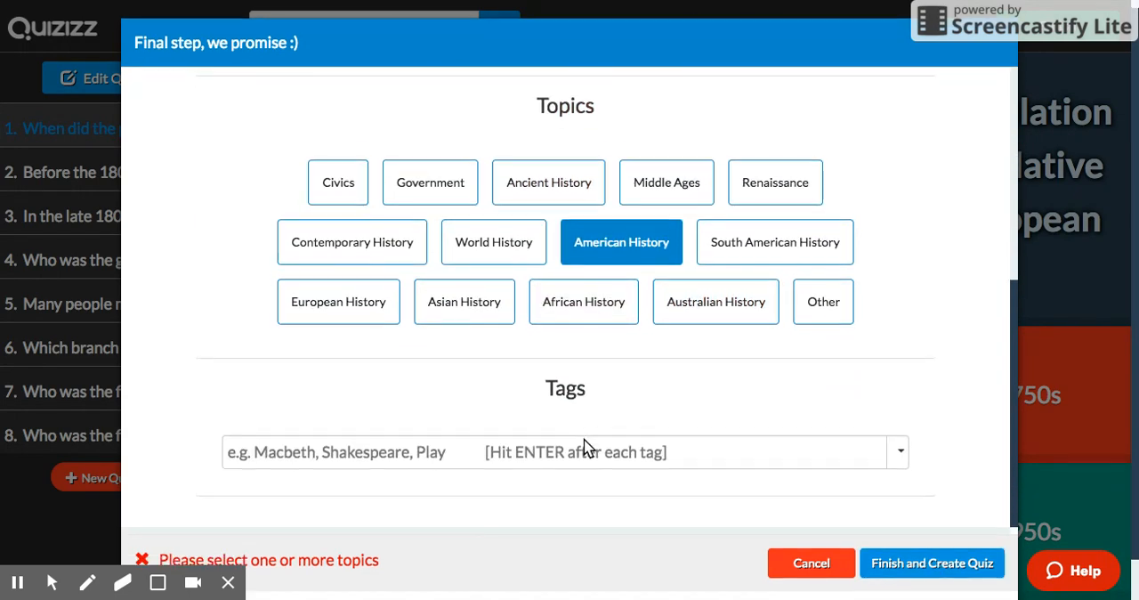
{"action": "left_click", "coordinate": [563, 442]}
{"action": "type", "text": "Minnes"}
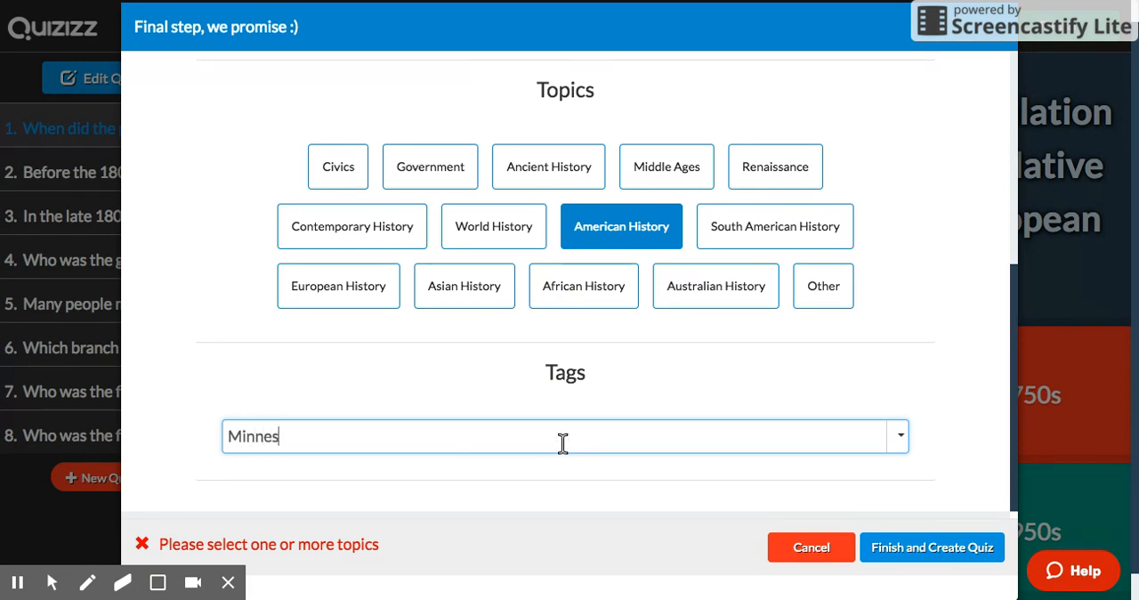
{"action": "type", "text": "ota History"}
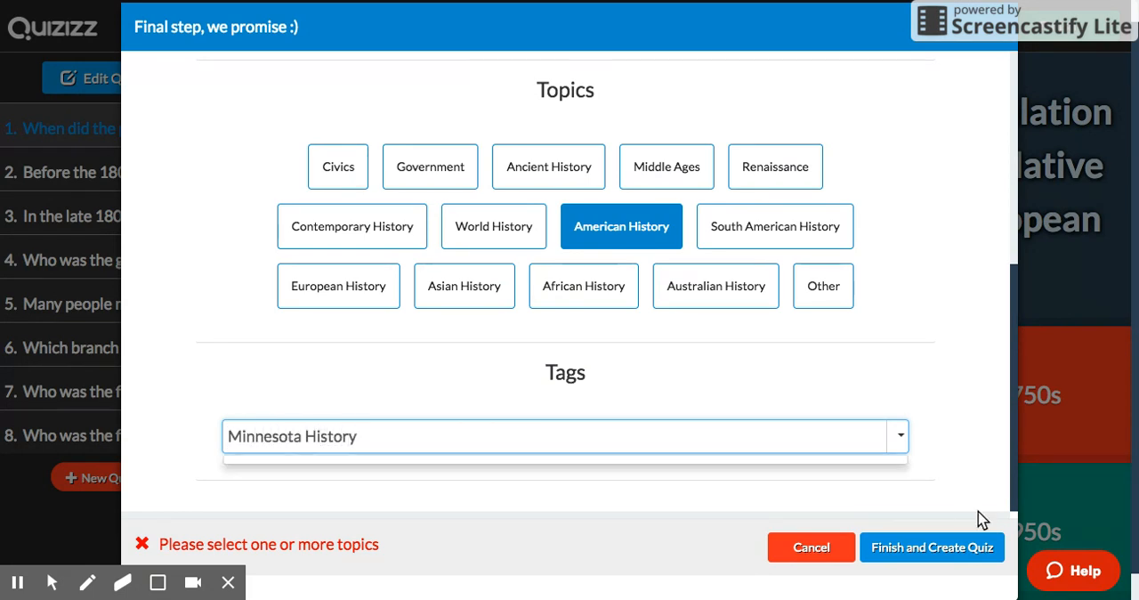
{"action": "left_click", "coordinate": [966, 557]}
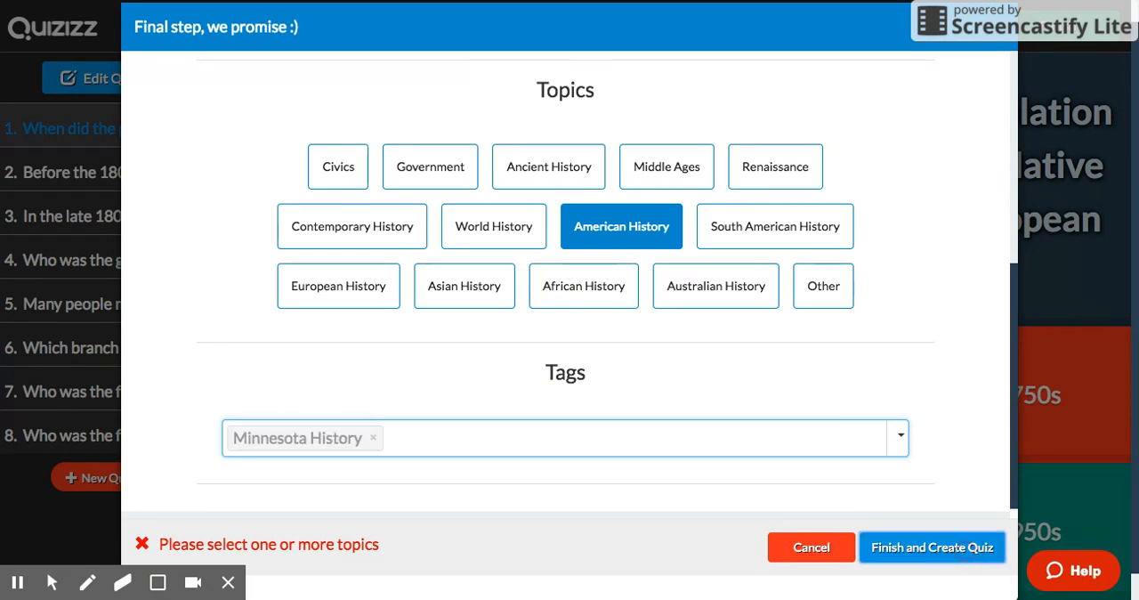
{"action": "left_click", "coordinate": [770, 167]}
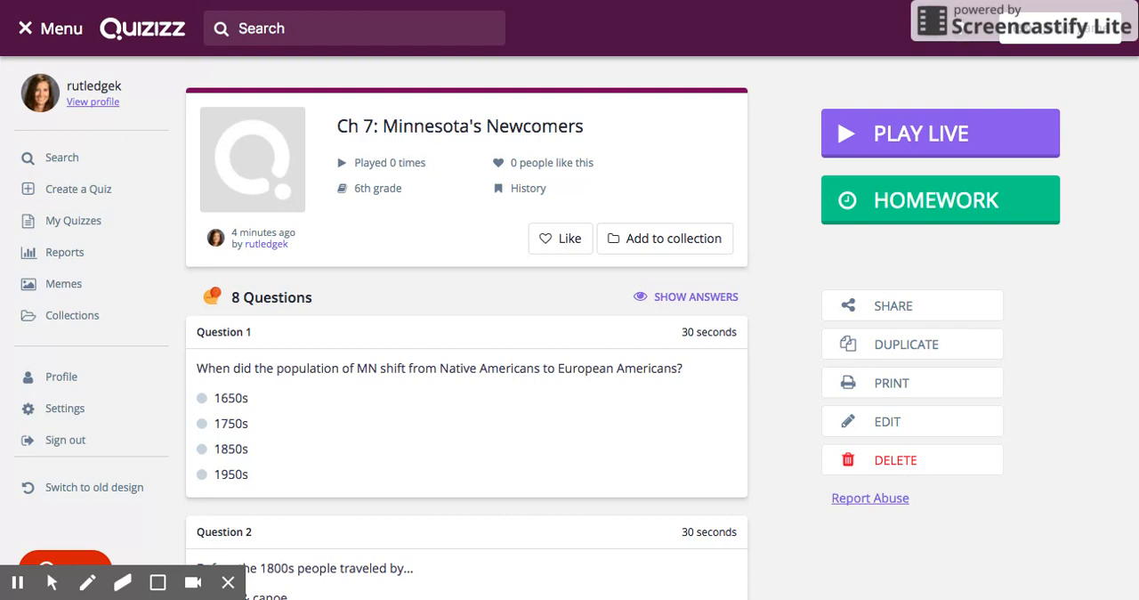
Step: Examine the players' results and the per-question overview in the report of the running "Bill of Rights" homework
{"action": "left_click", "coordinate": [77, 254]}
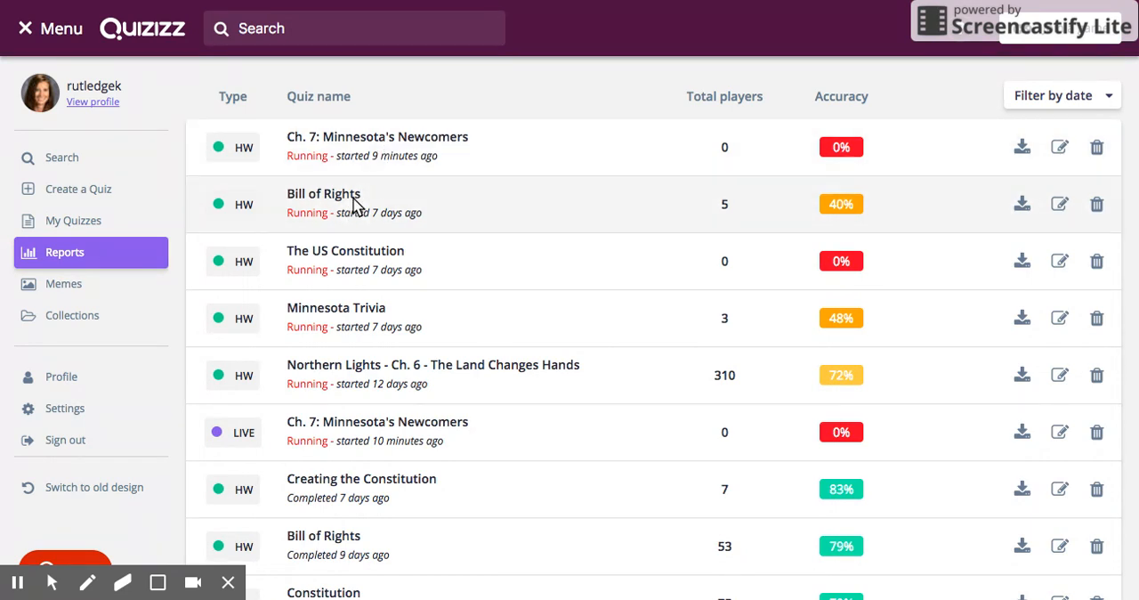
{"action": "left_click", "coordinate": [349, 205]}
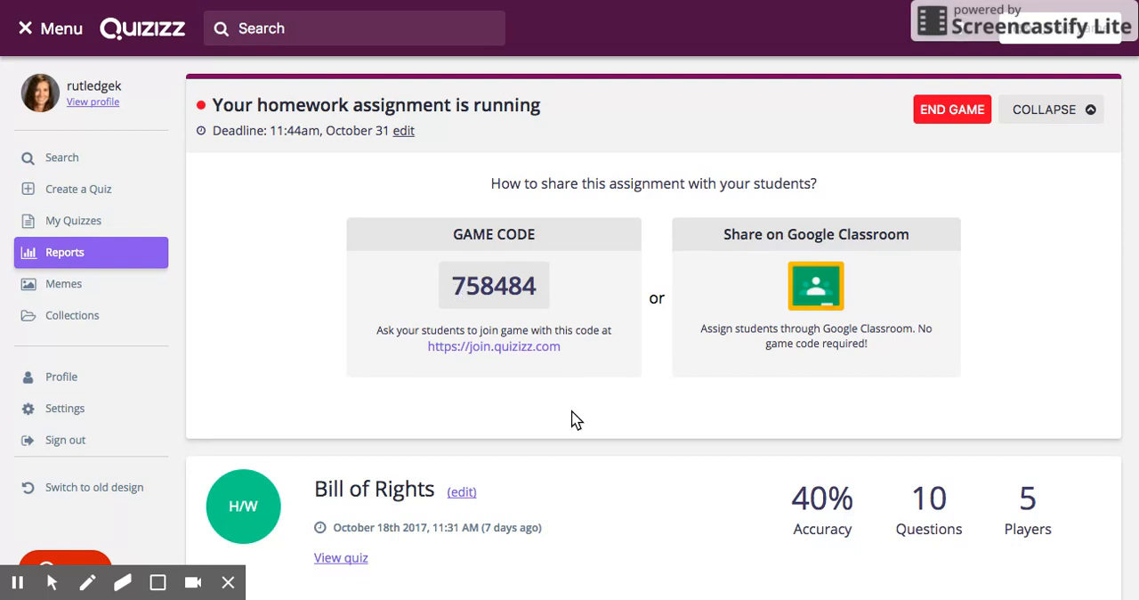
{"action": "scroll", "coordinate": [576, 420], "scroll_direction": "down", "scroll_amount": 3}
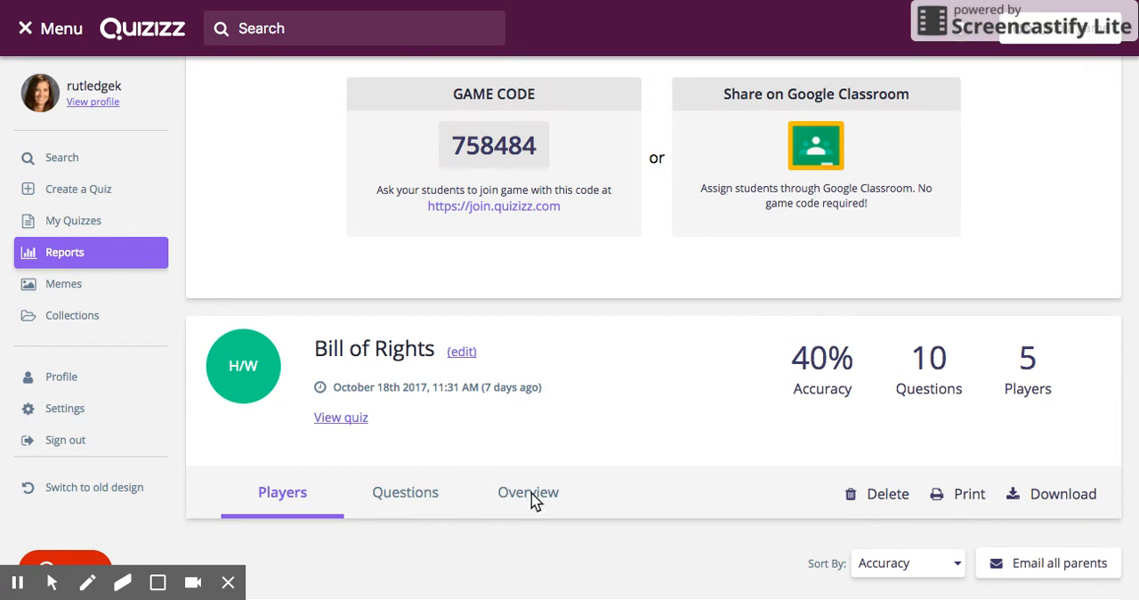
{"action": "scroll", "coordinate": [545, 443], "scroll_direction": "down", "scroll_amount": 2}
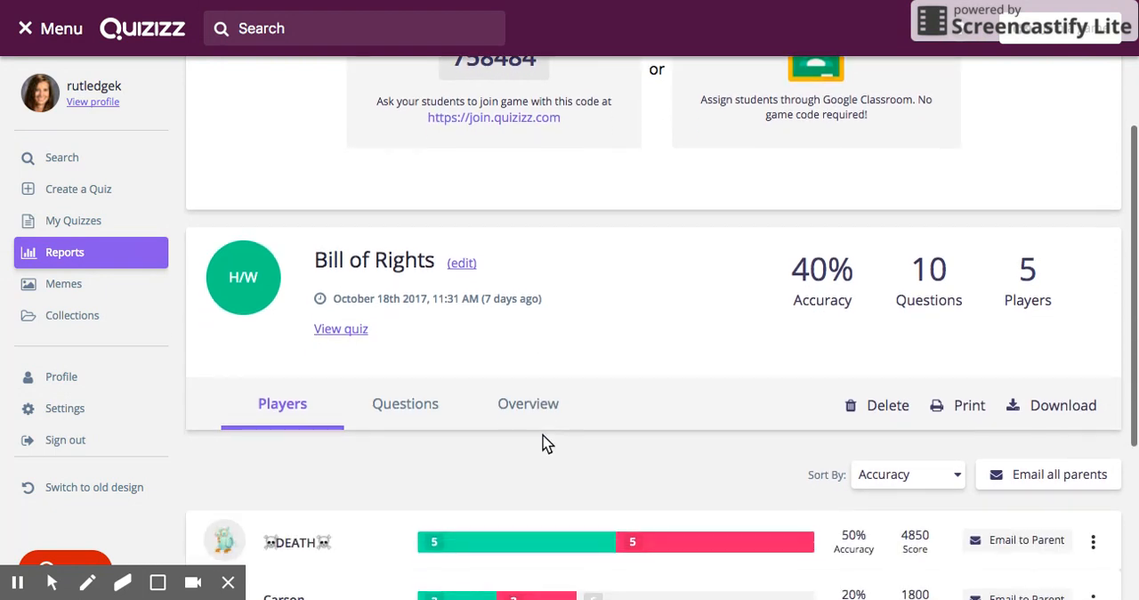
{"action": "scroll", "coordinate": [545, 443], "scroll_direction": "down", "scroll_amount": 1}
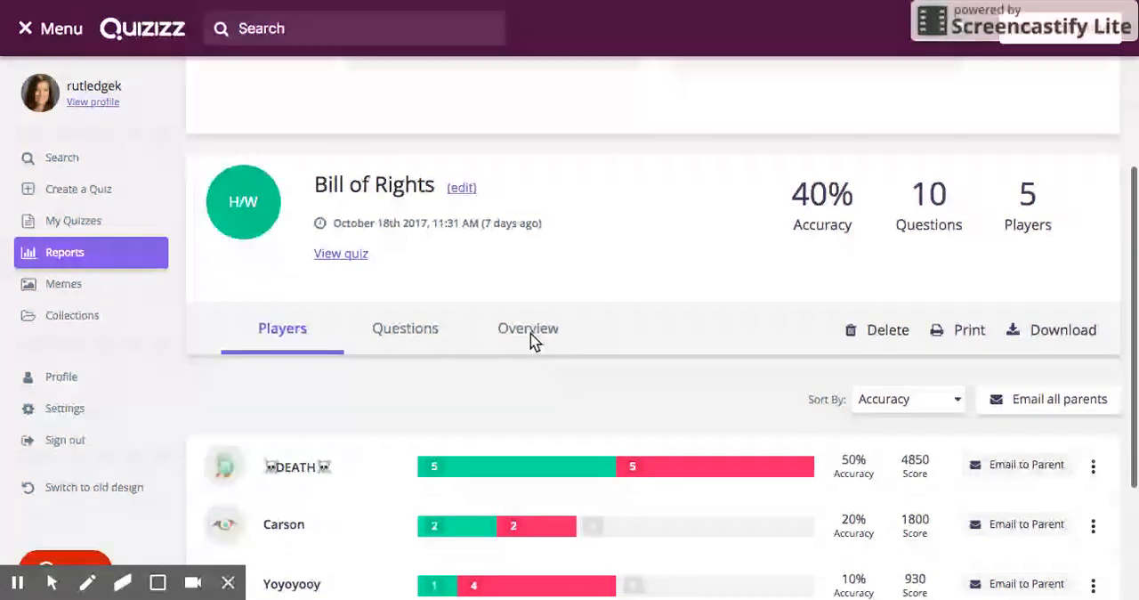
{"action": "left_click", "coordinate": [531, 336]}
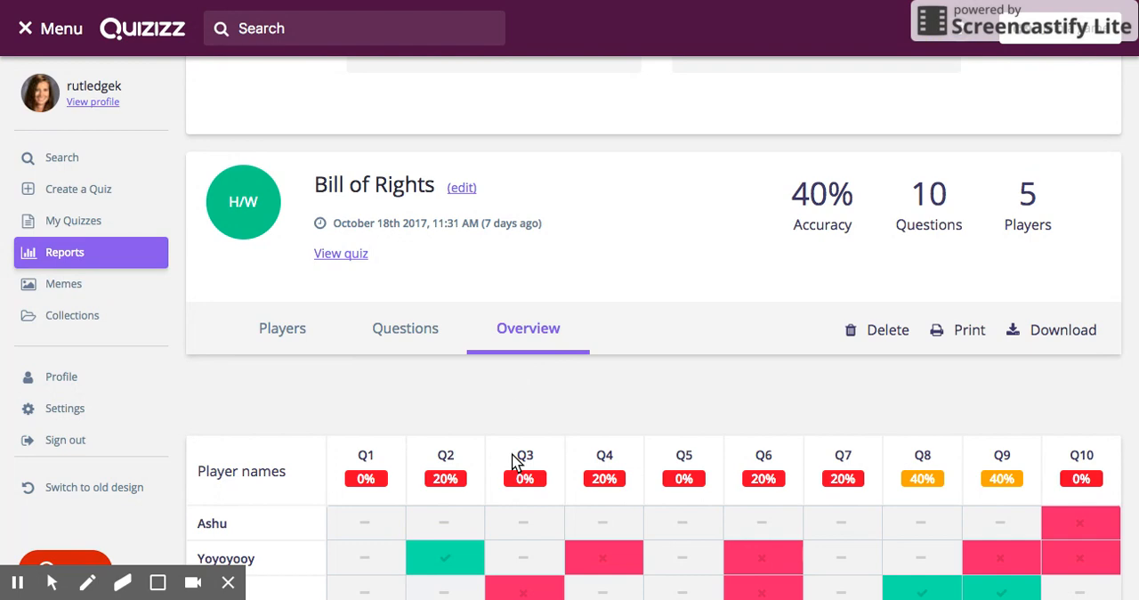
{"action": "scroll", "coordinate": [514, 463], "scroll_direction": "down", "scroll_amount": 2}
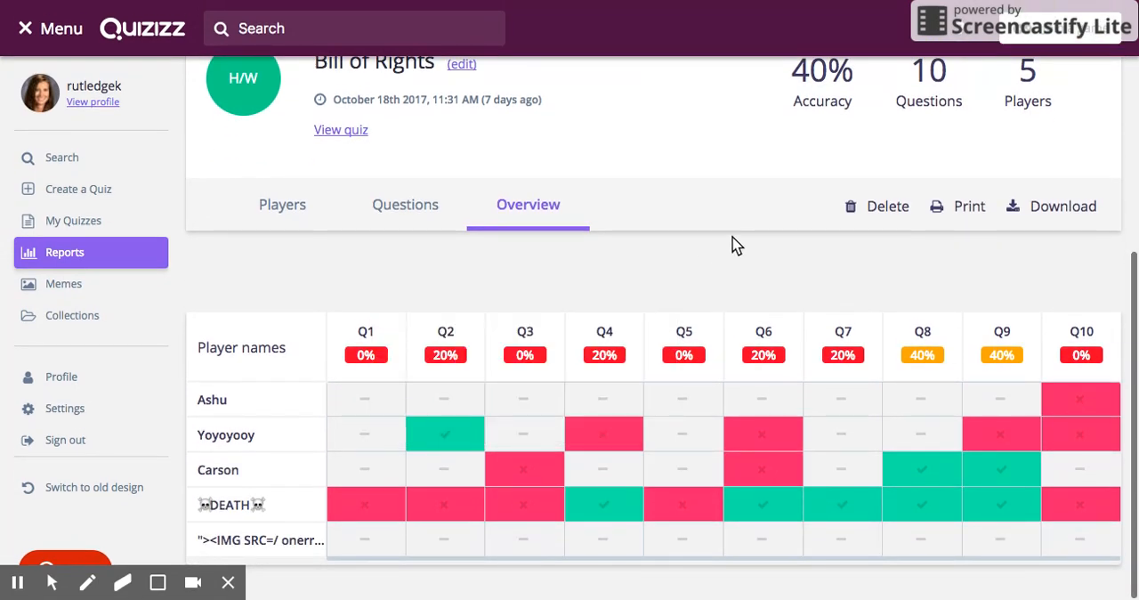
{"action": "scroll", "coordinate": [721, 235], "scroll_direction": "up", "scroll_amount": 5}
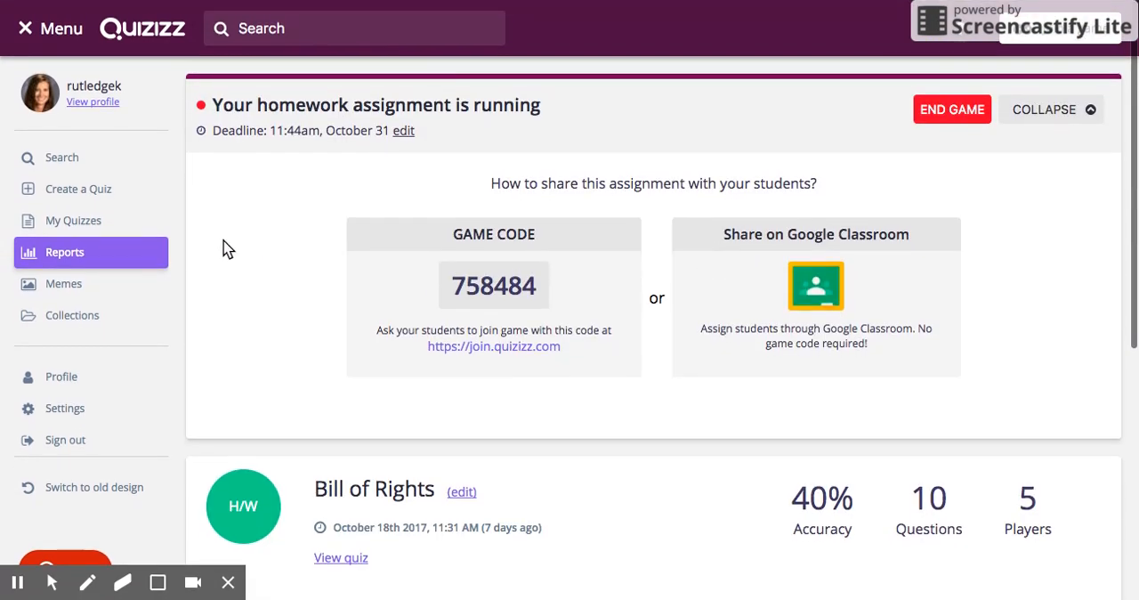